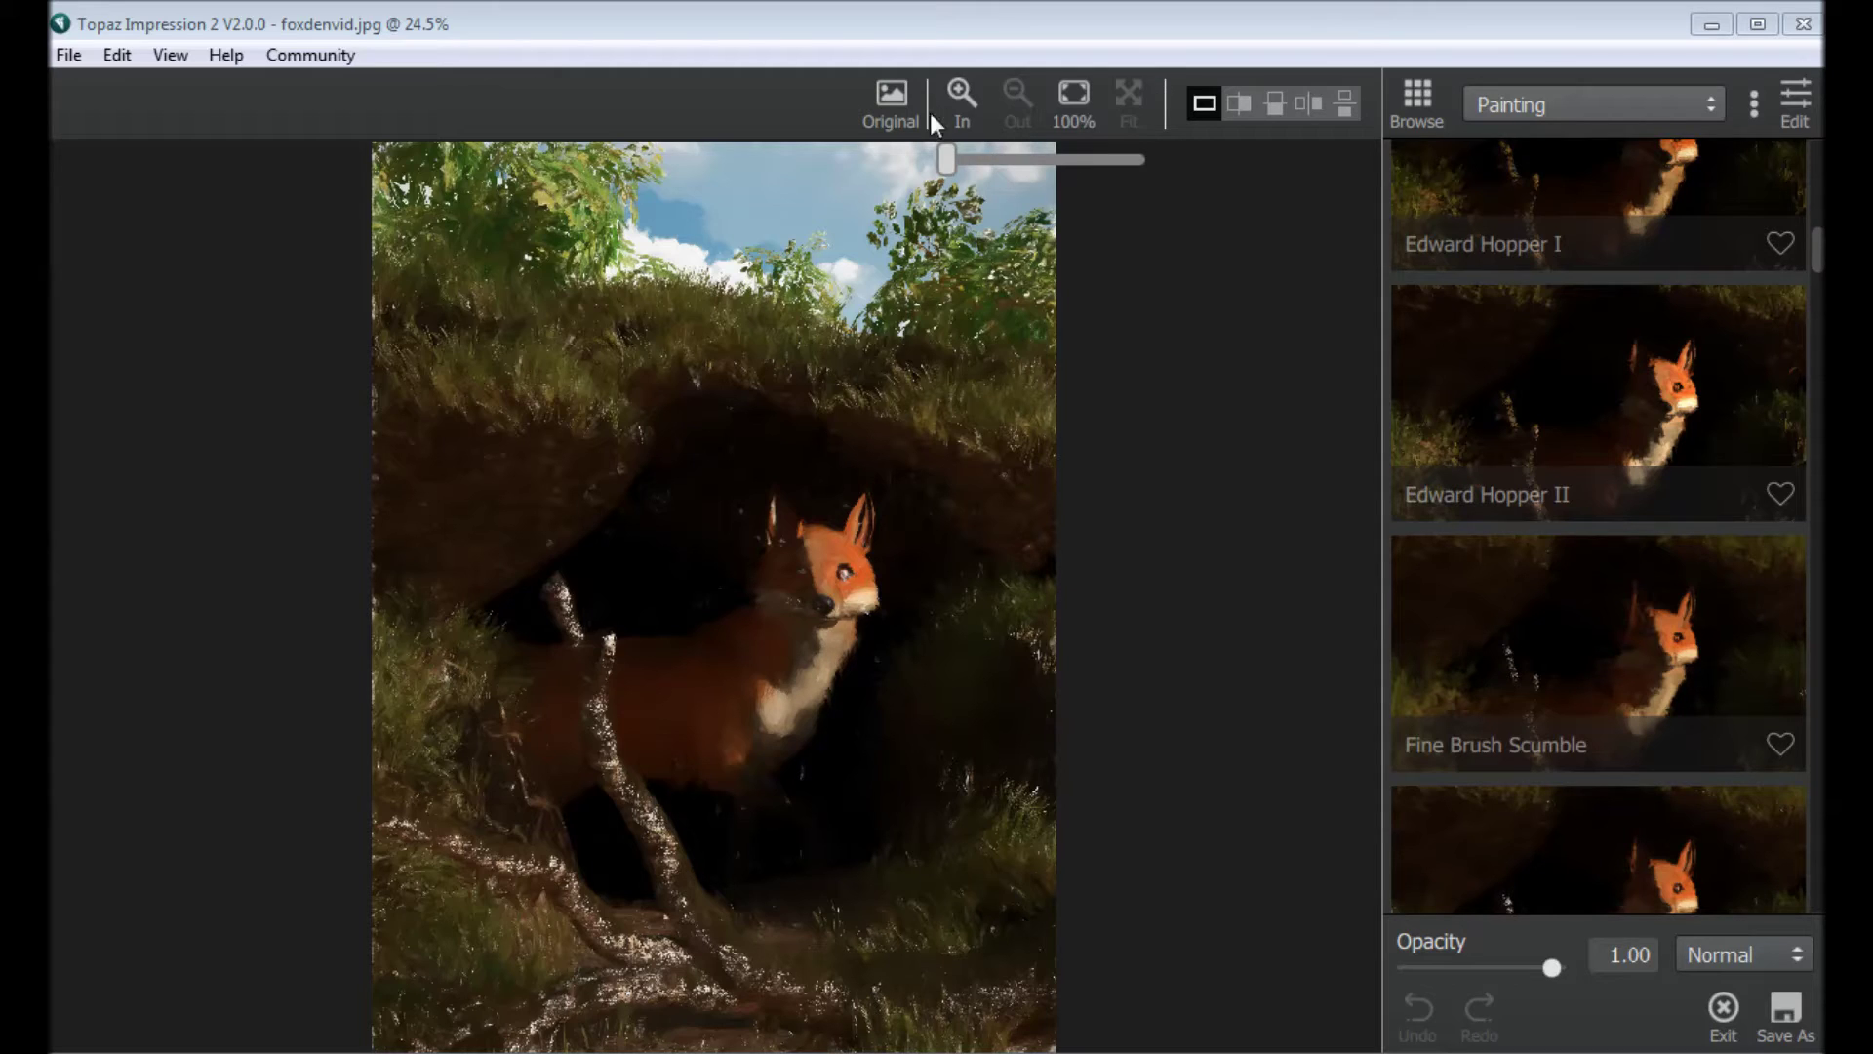
Step: Compare the fox image with the original photo, then apply the Oil Painting II preset
click(897, 103)
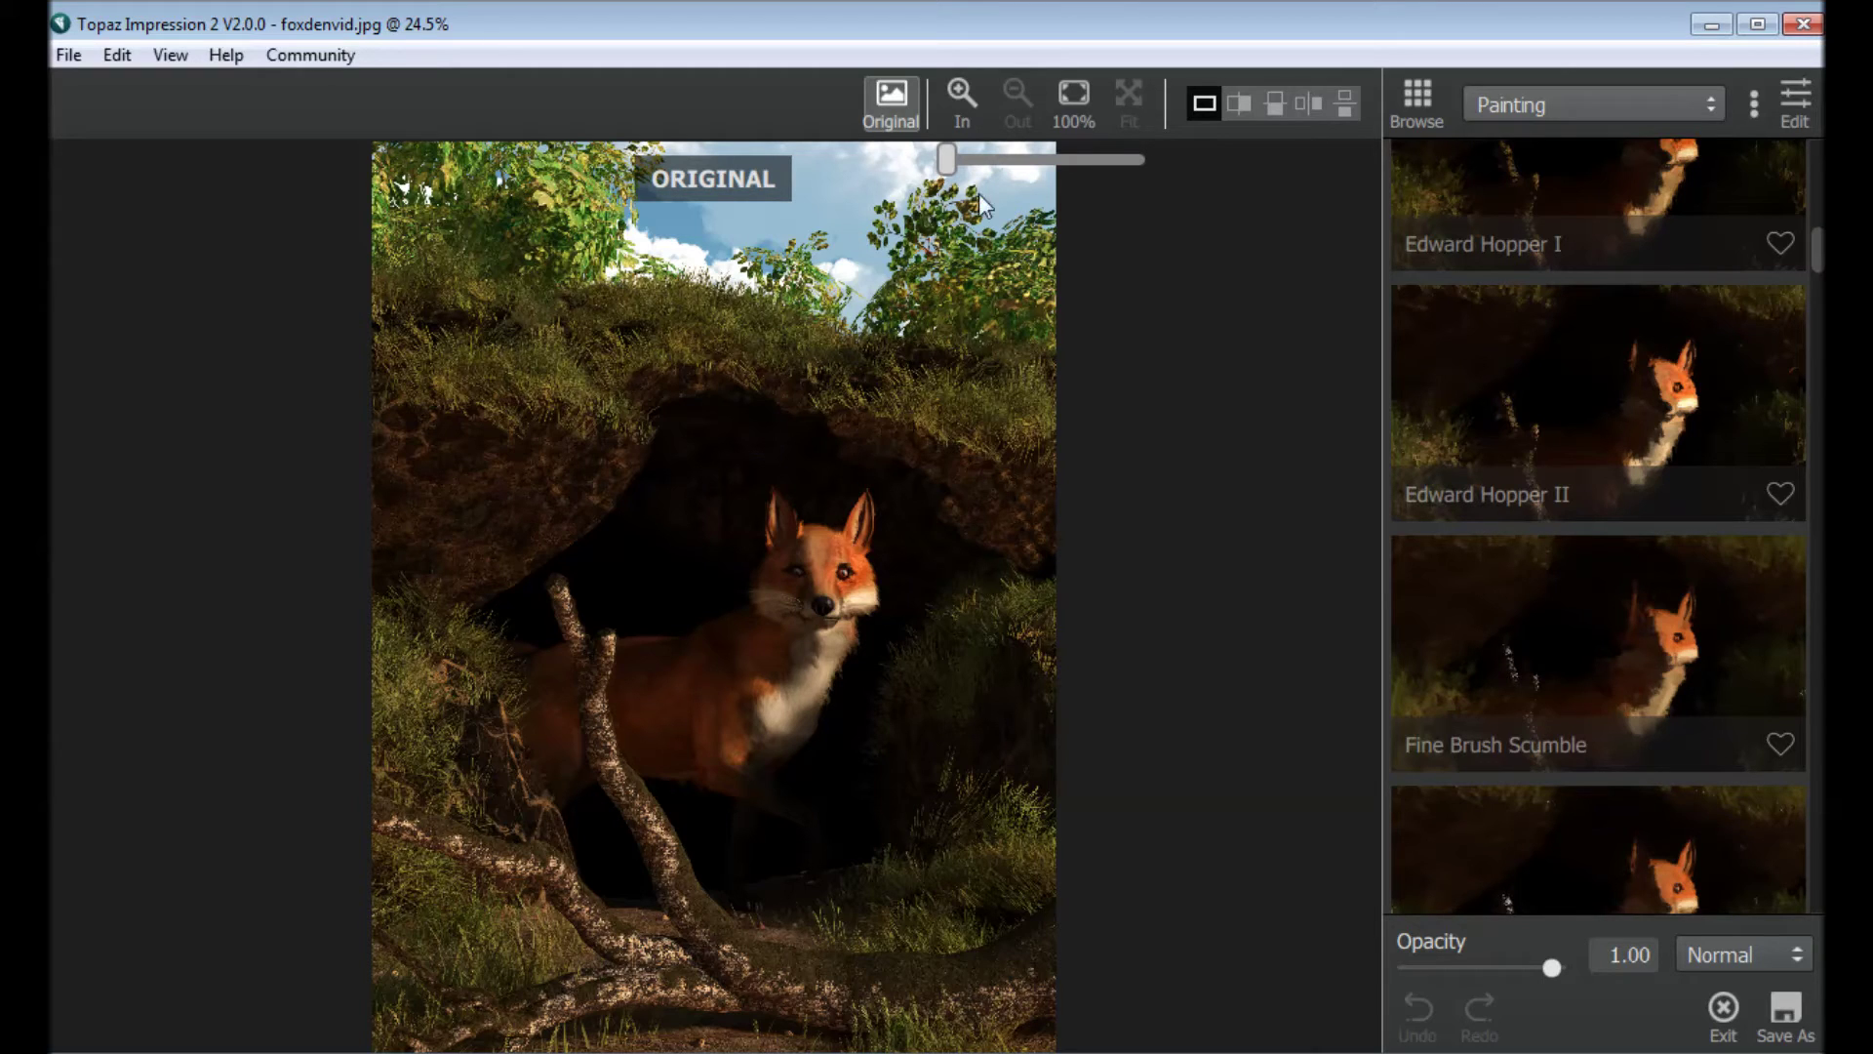
click(892, 102)
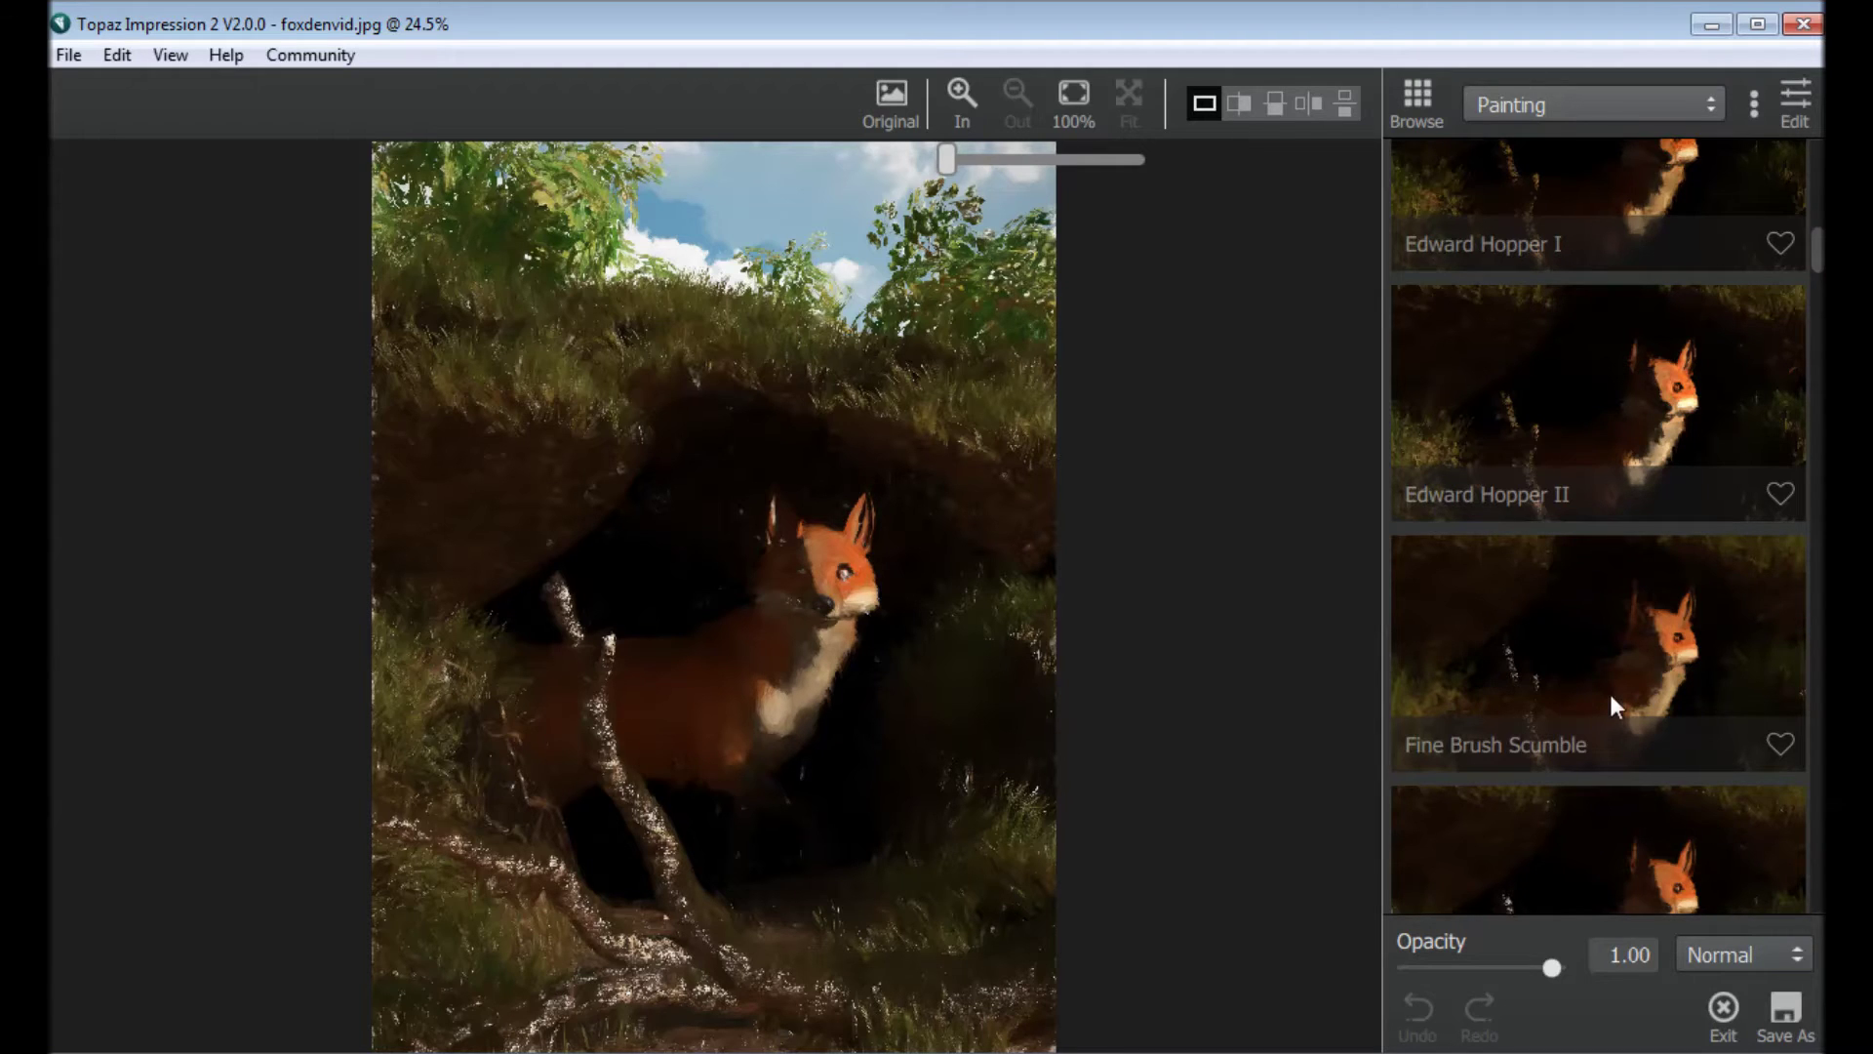
scroll(1612, 697, down, 10)
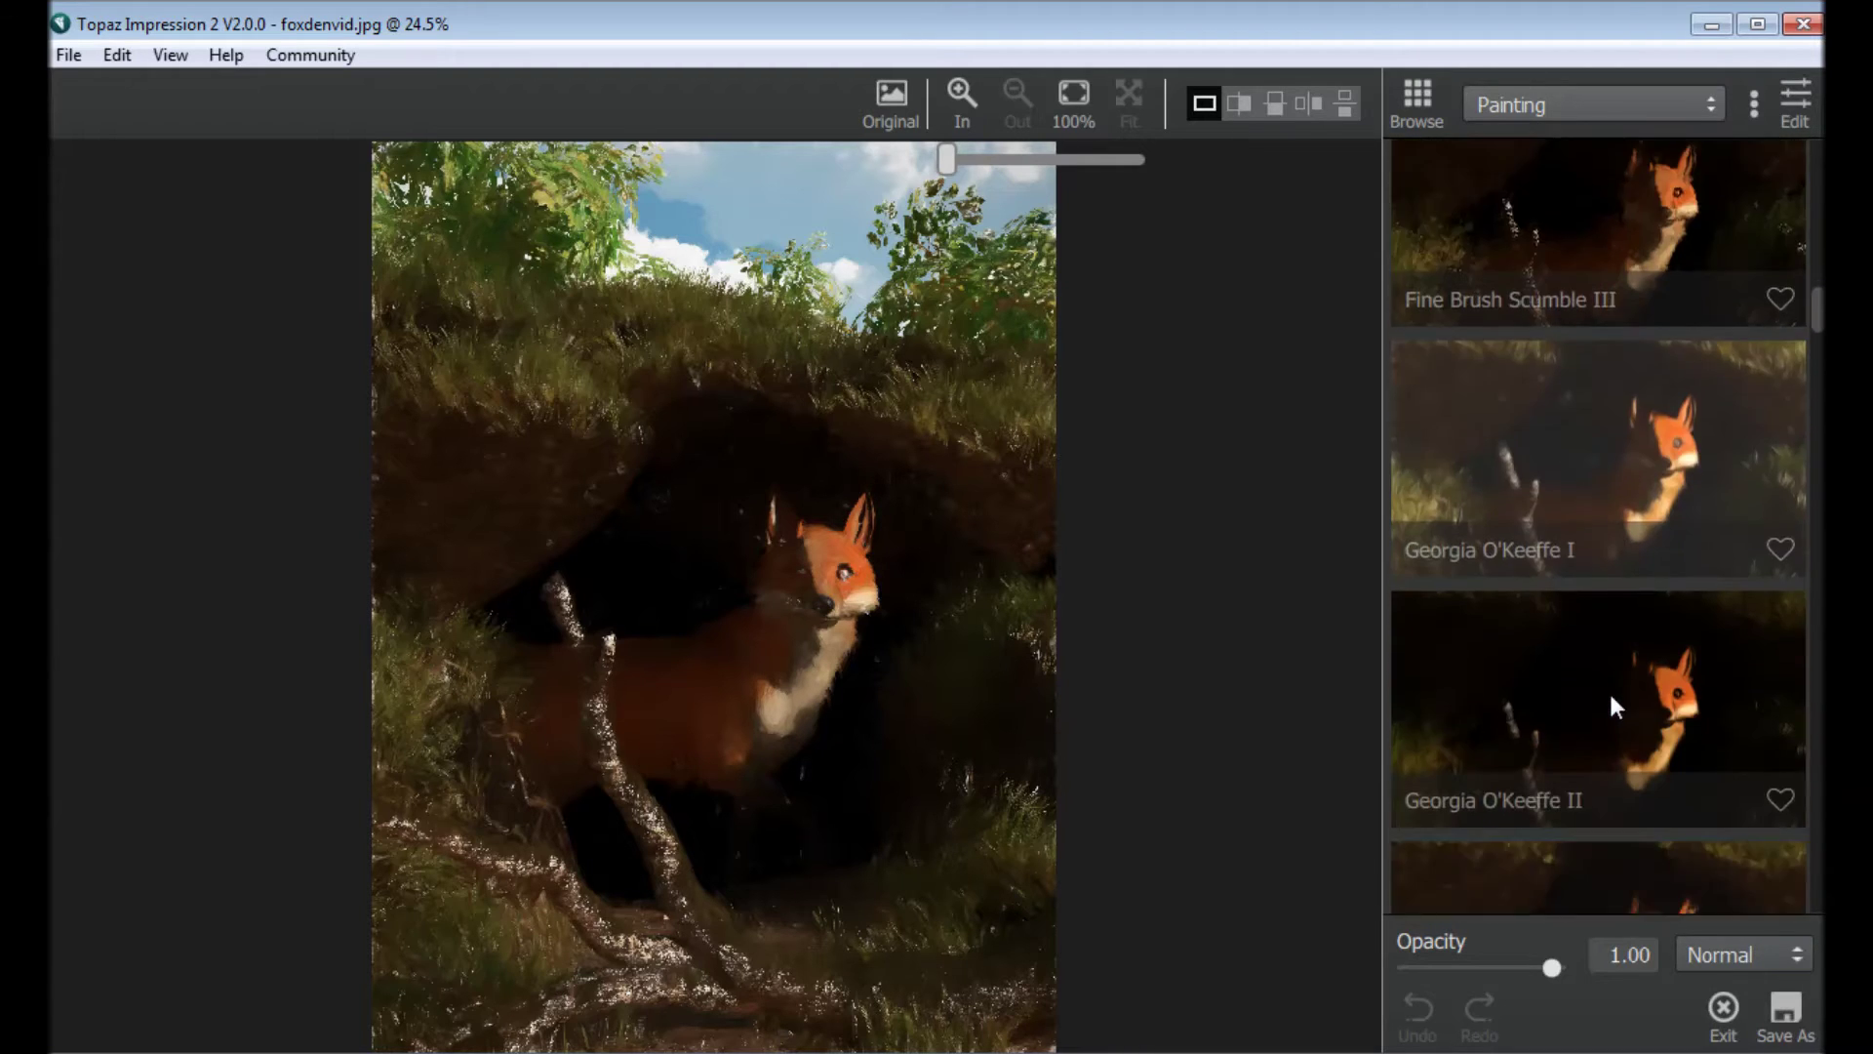
scroll(1611, 702, down, 10)
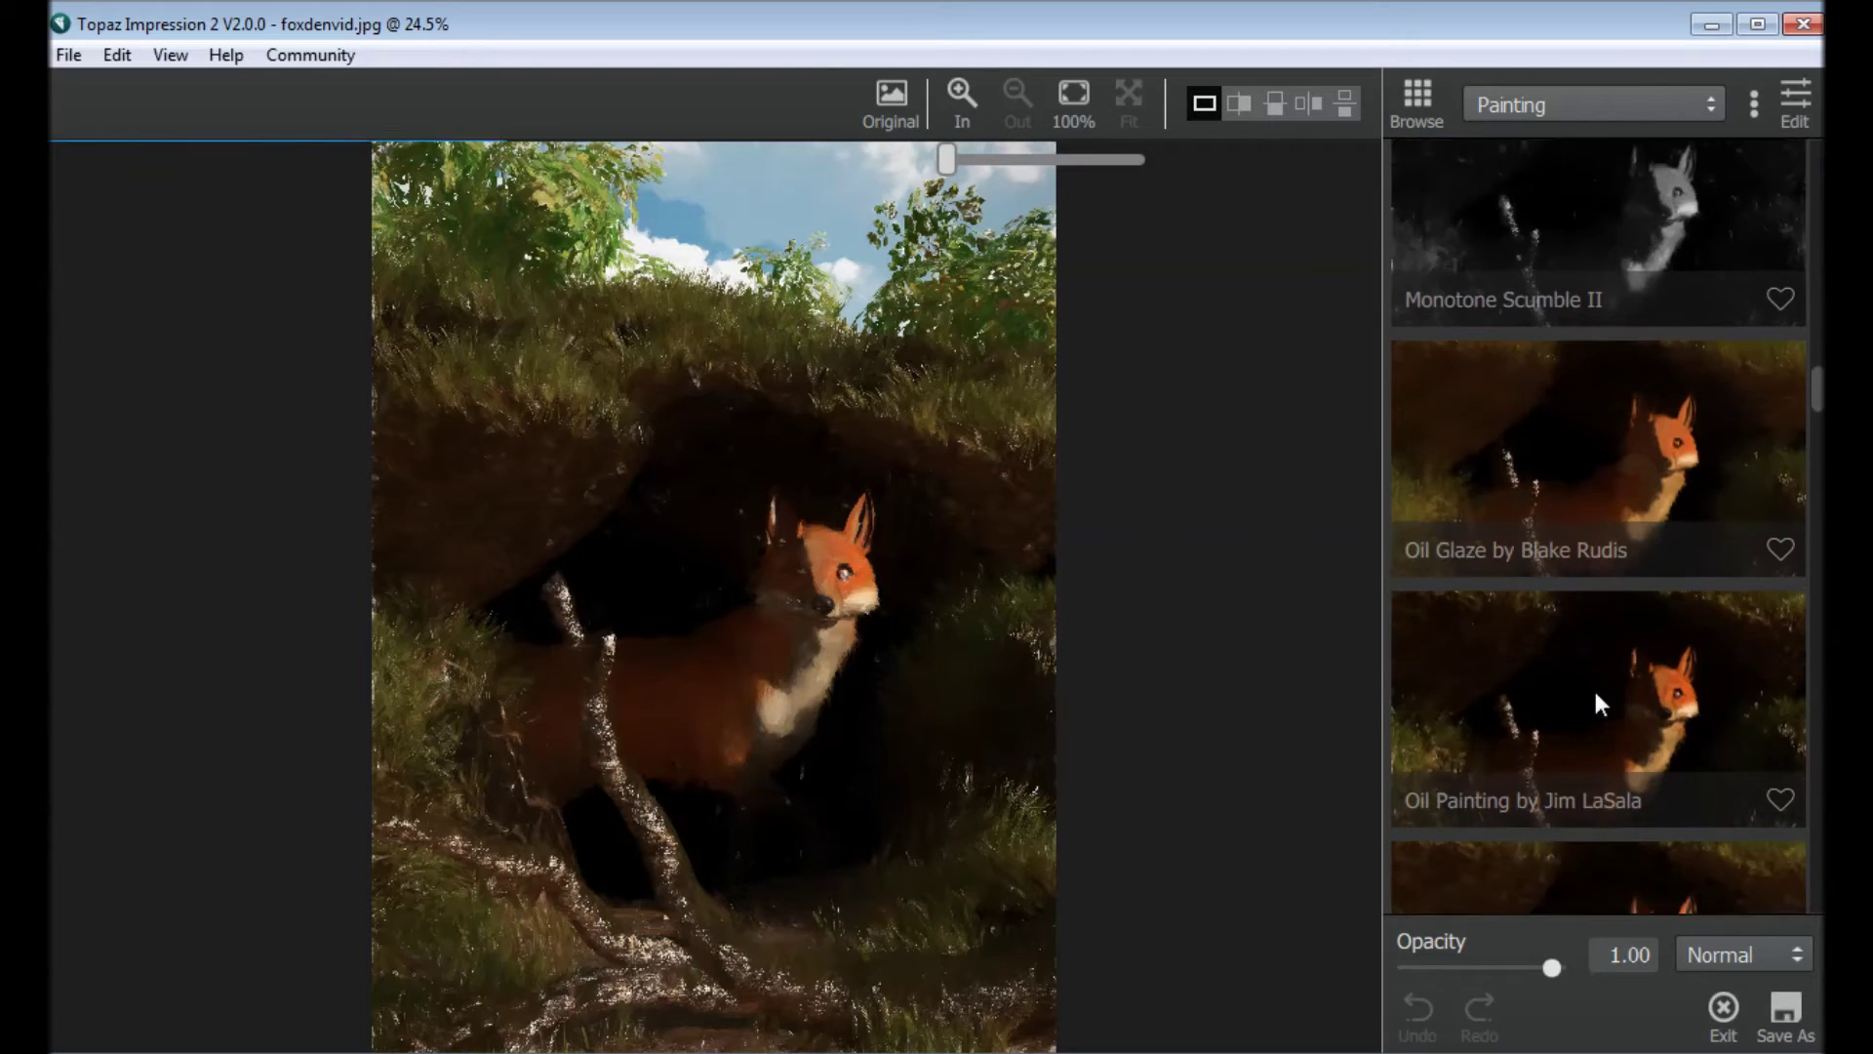
scroll(1601, 692, down, 6)
click(1601, 689)
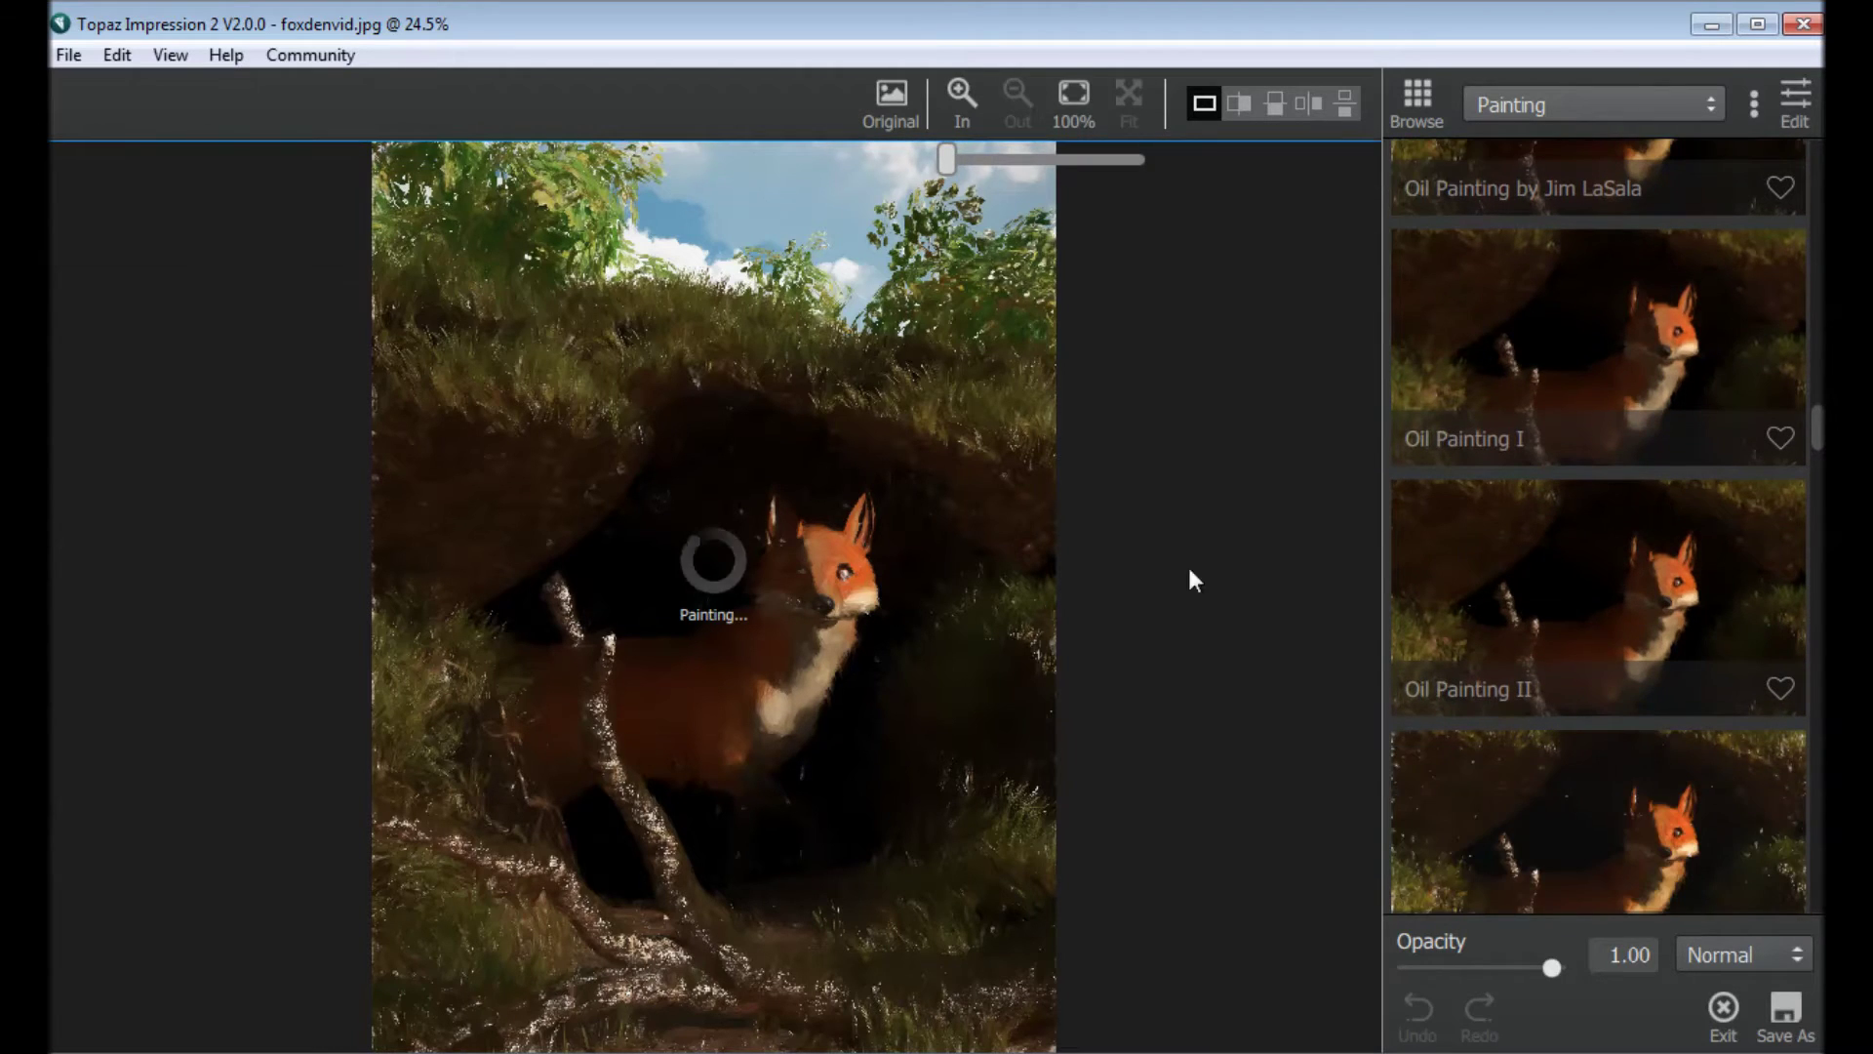
Step: Zoom to 100% on the fox's face, then return to the fit view
click(828, 630)
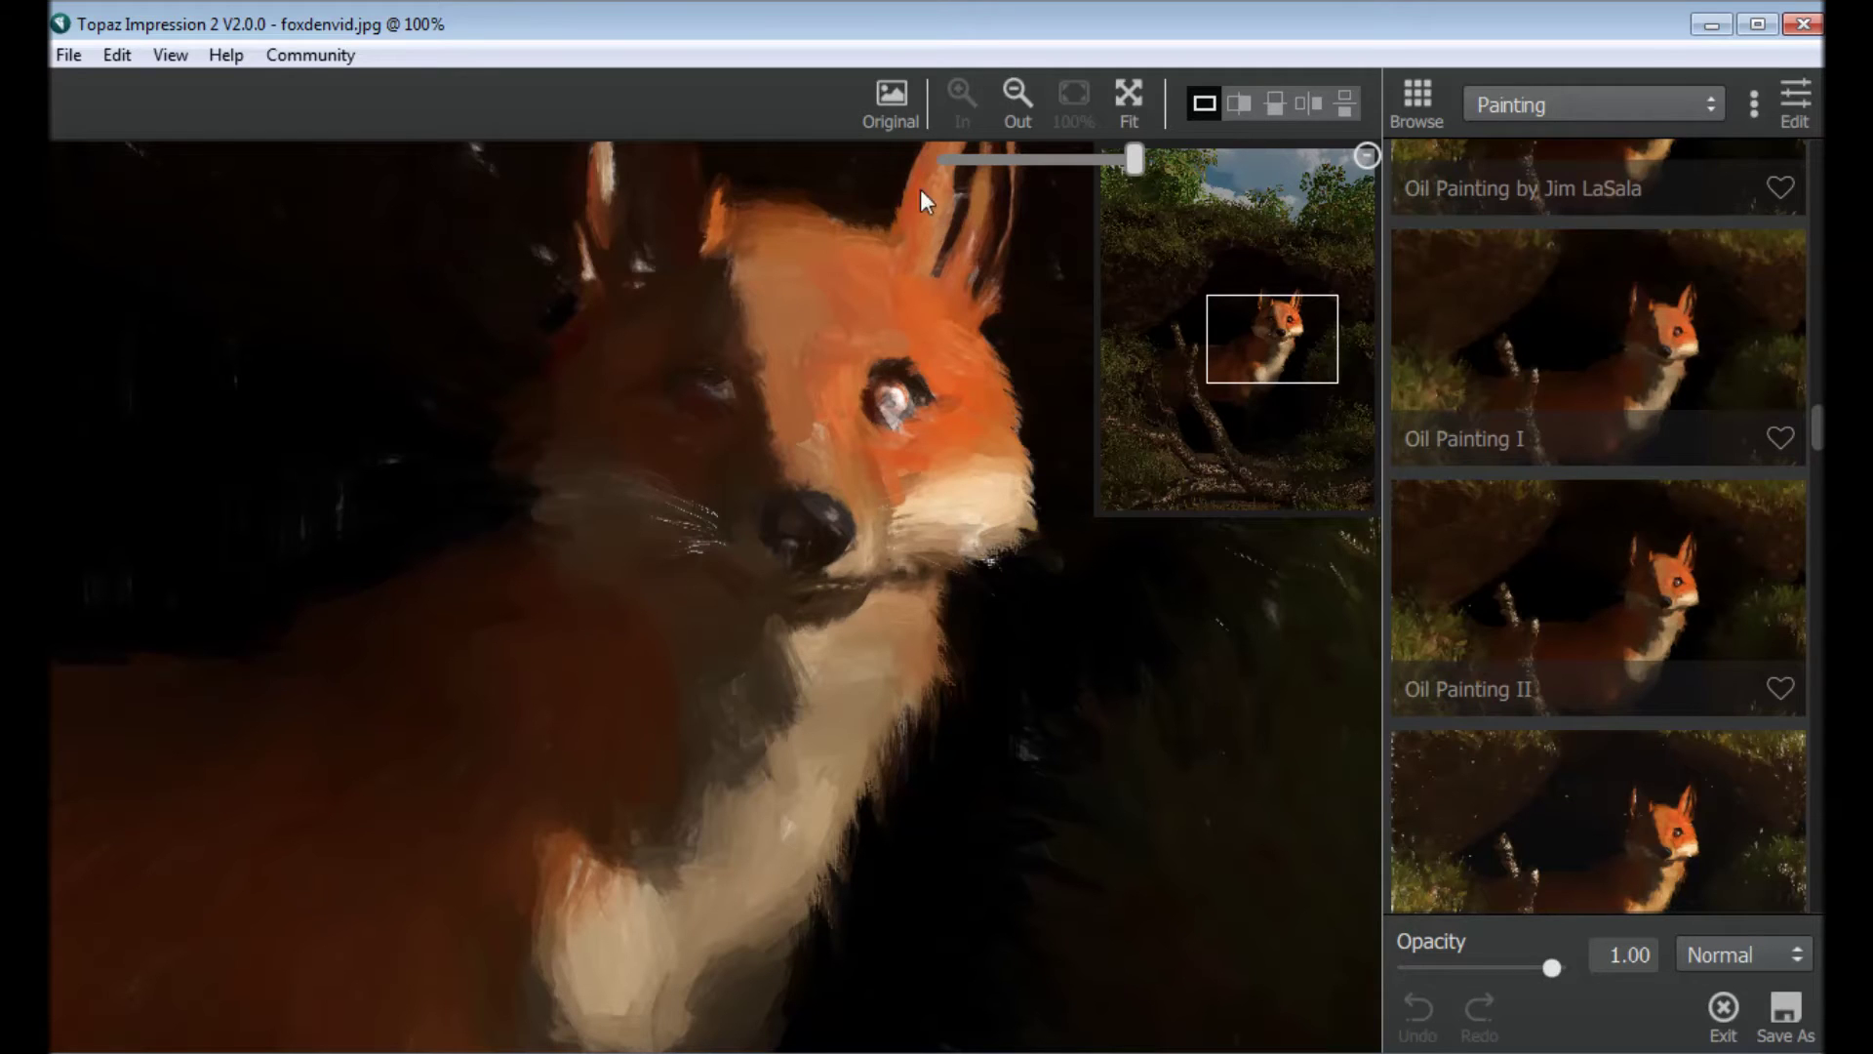
click(998, 617)
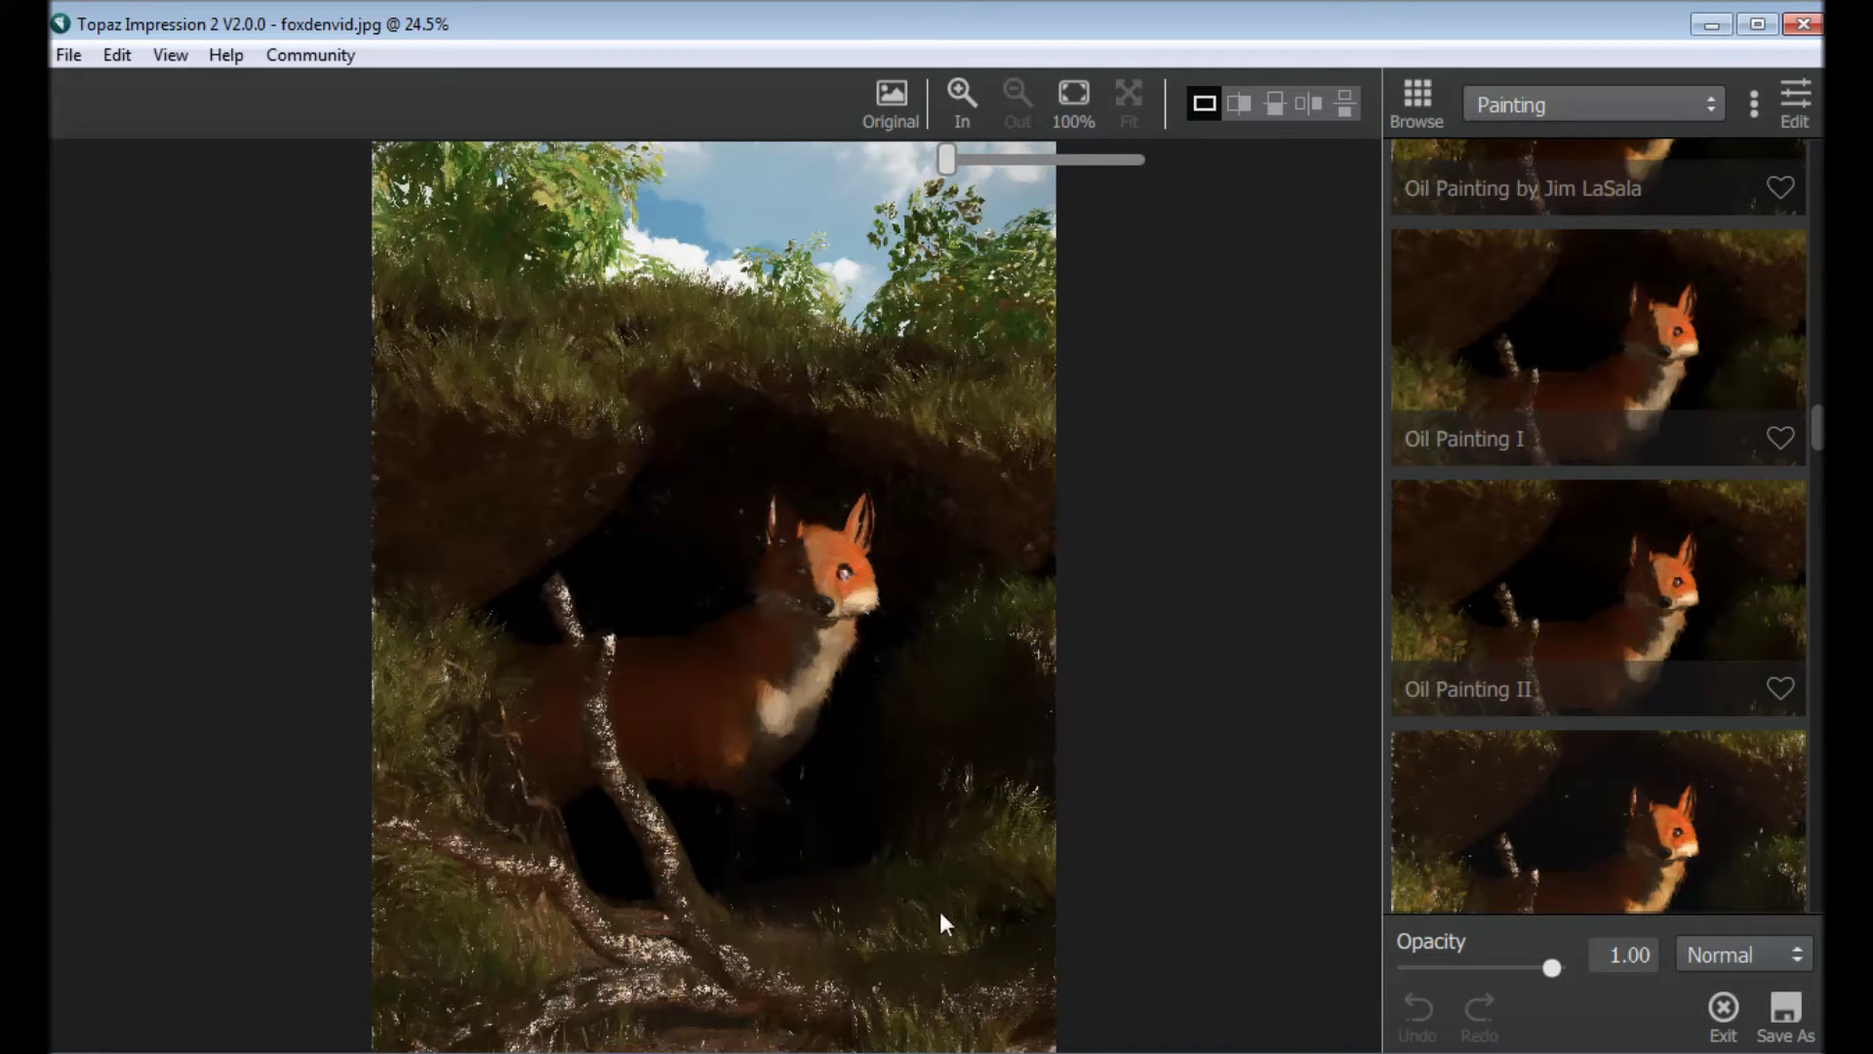
scroll(751, 622, up, 3)
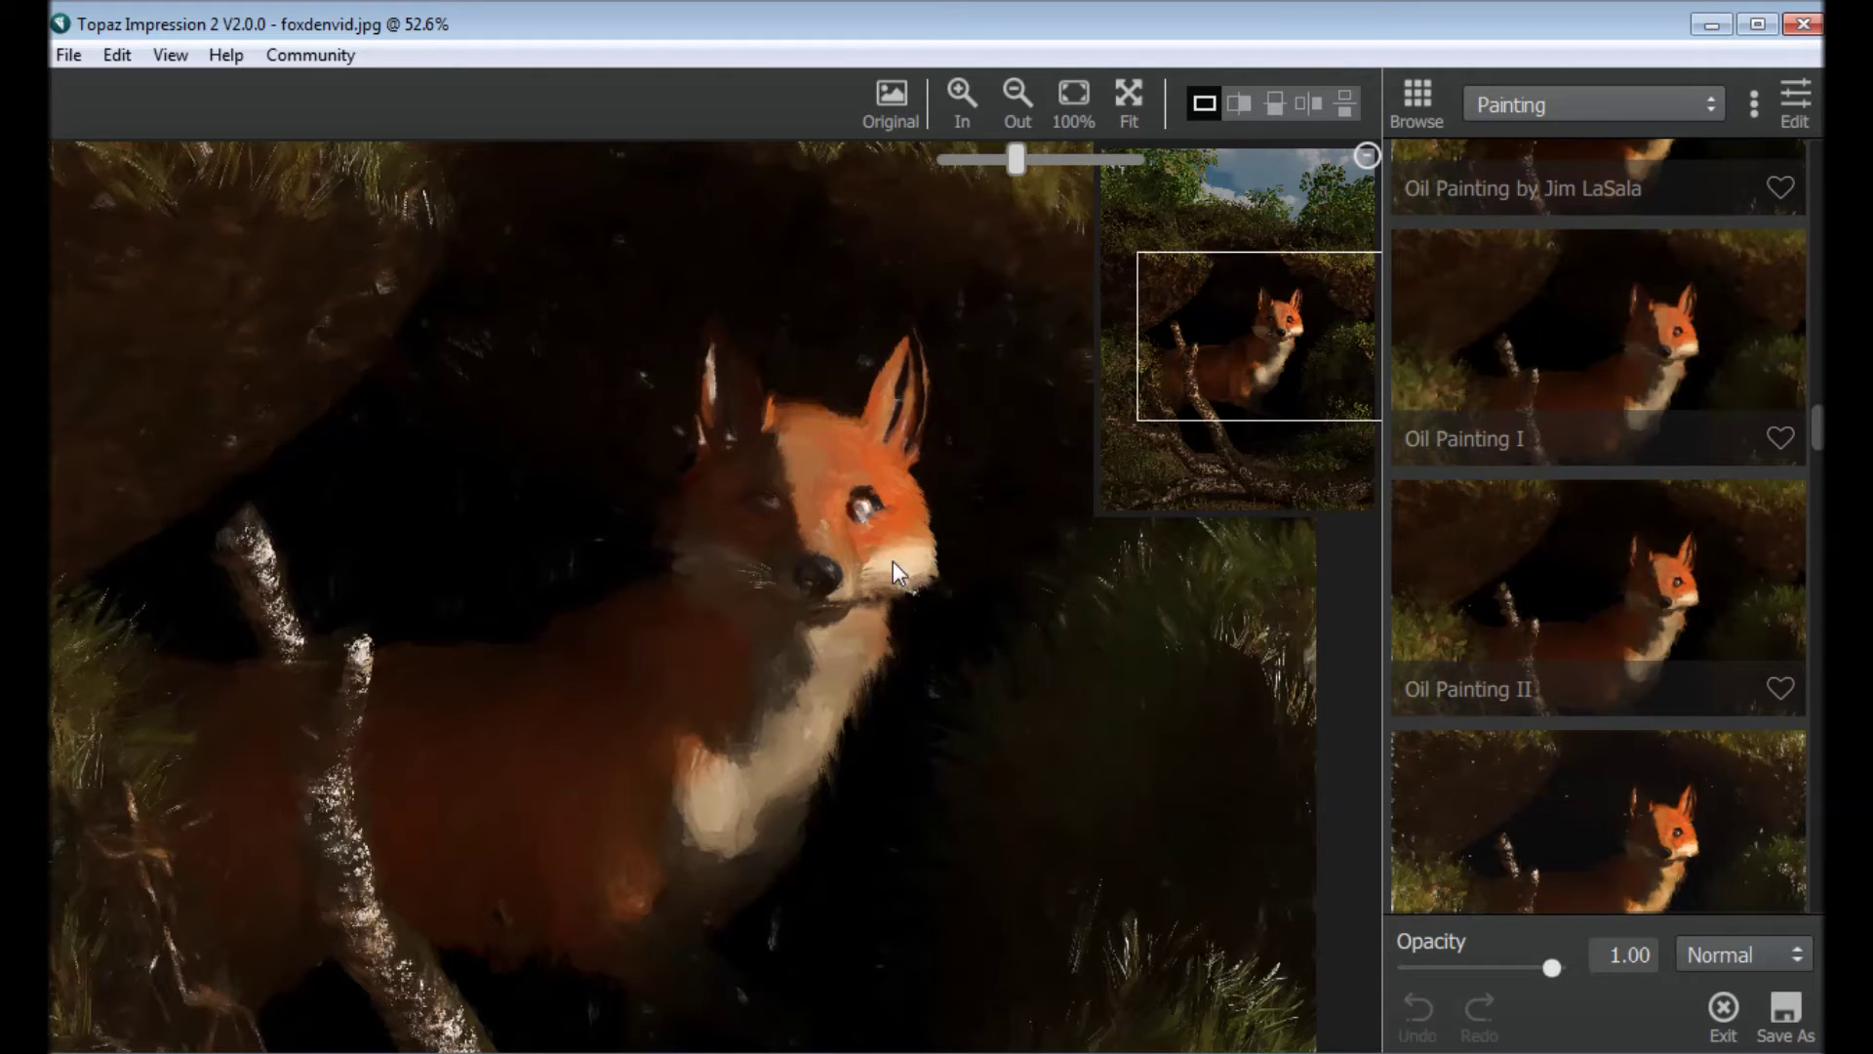
scroll(1057, 709, down, 3)
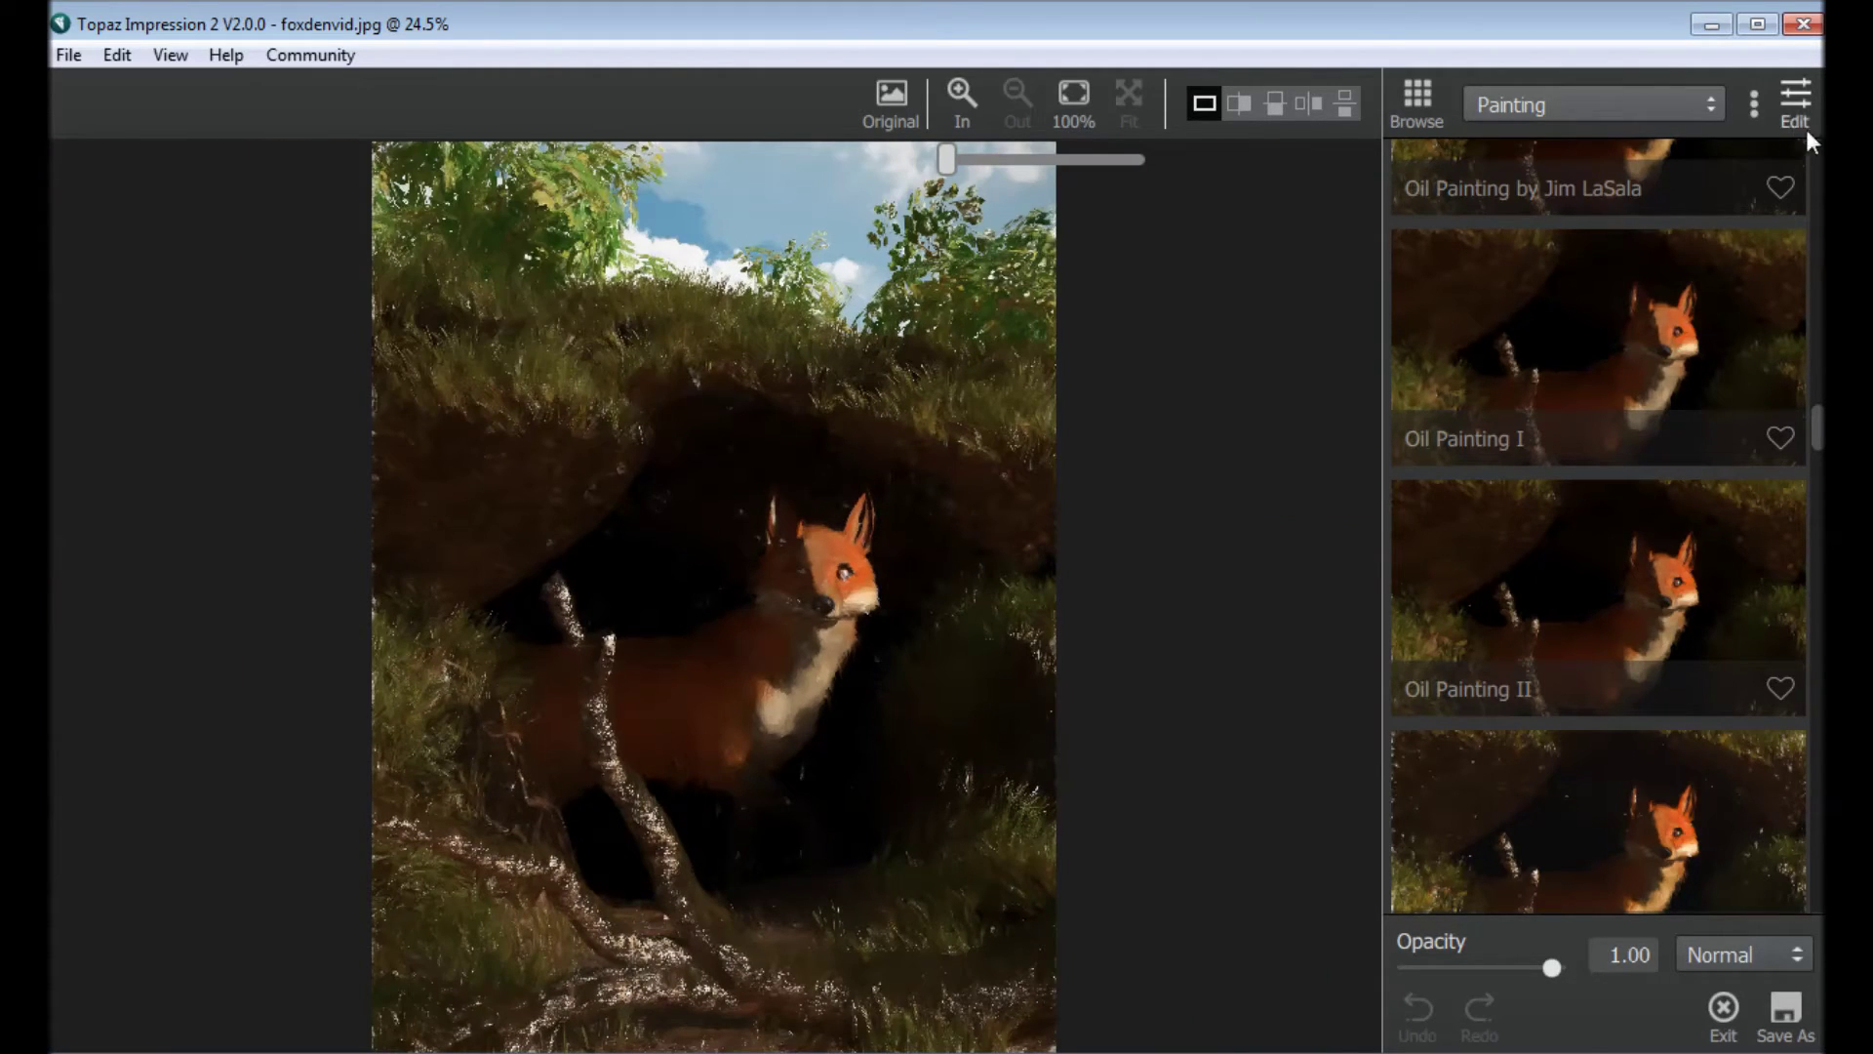
Step: Edit the preset and expand Masking with the Brush tab and Black selected
click(1795, 109)
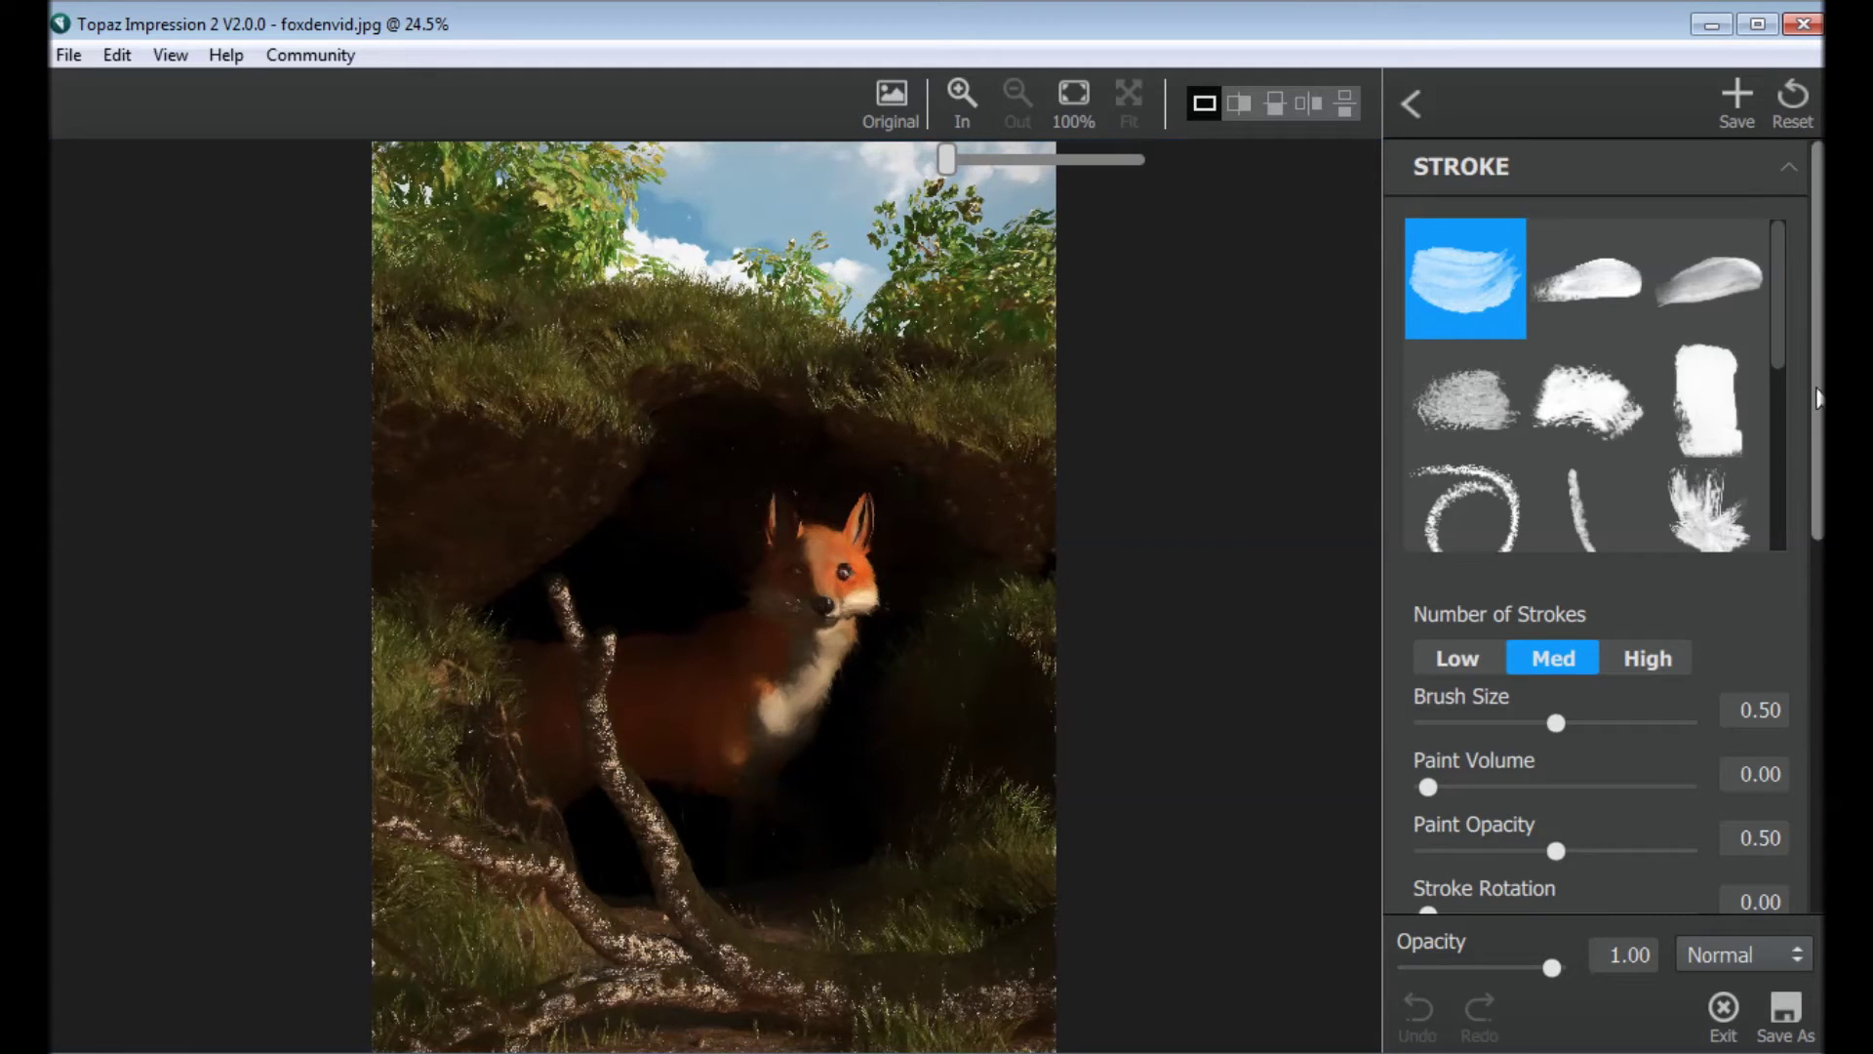
scroll(1818, 386, down, 3)
scroll(1795, 859, down, 3)
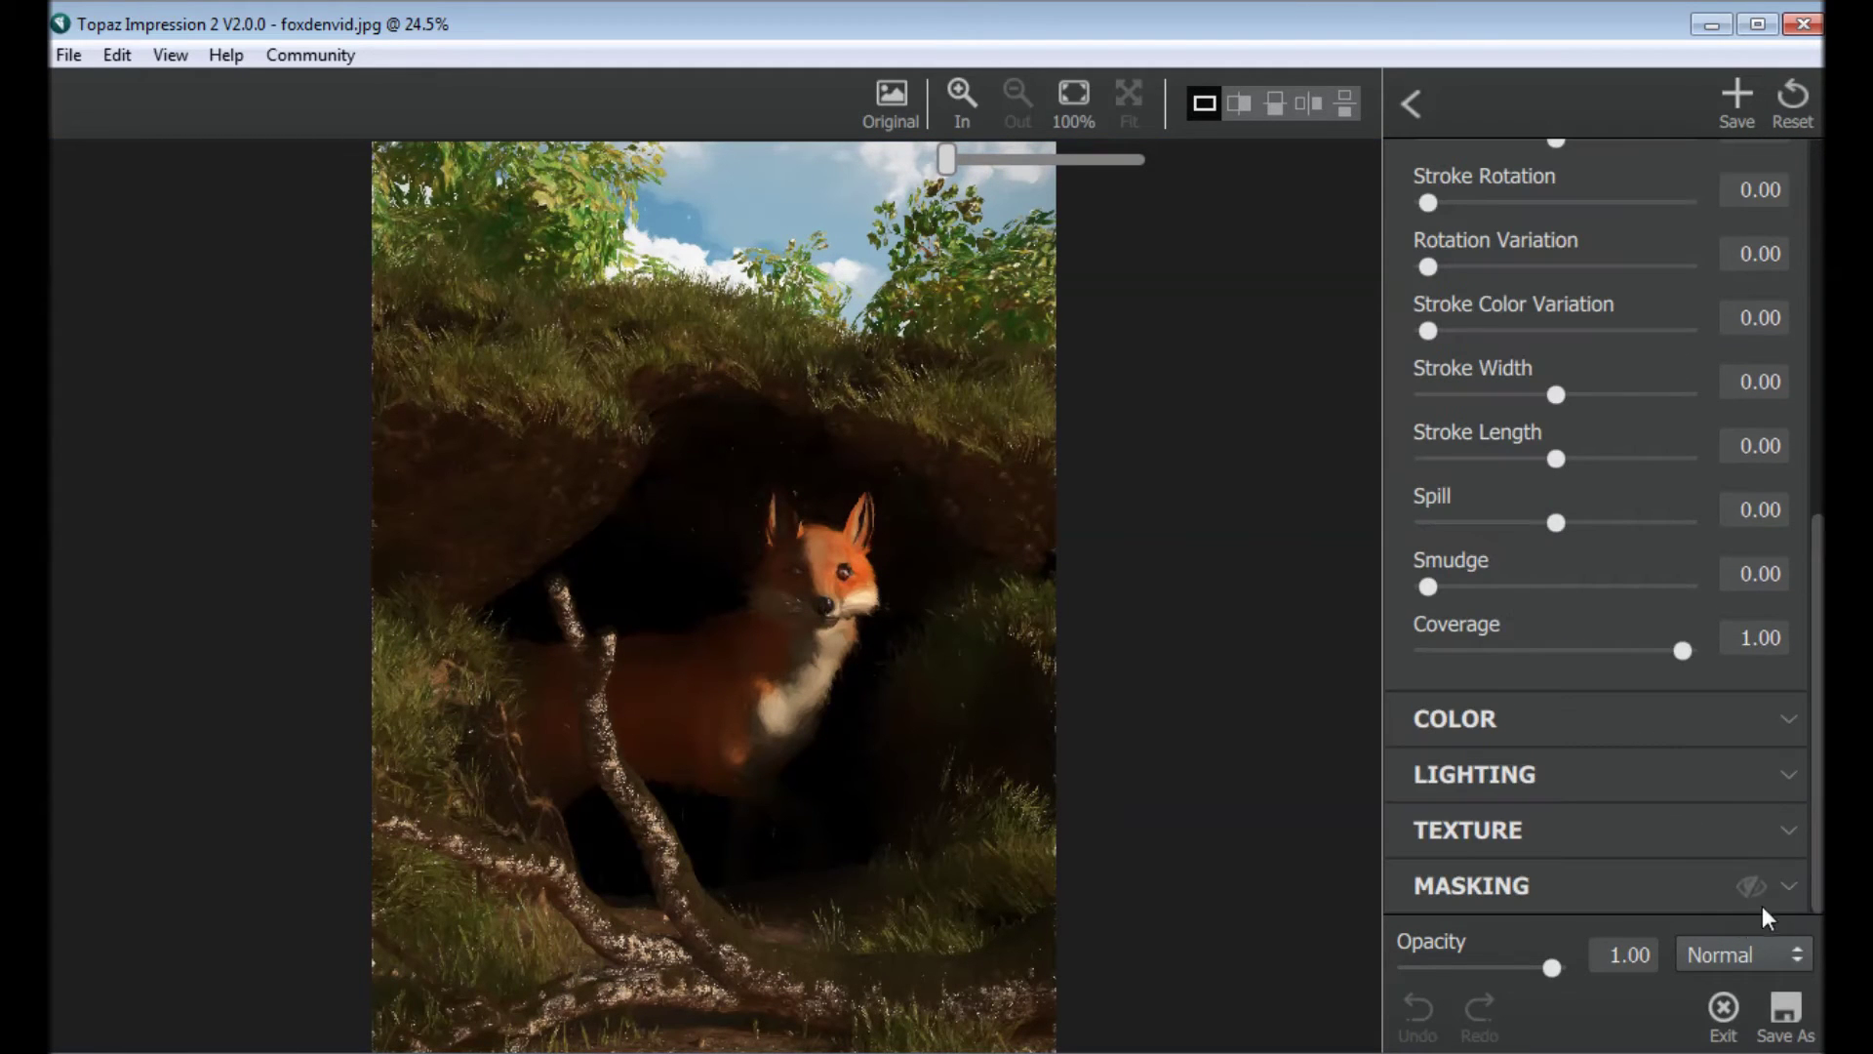
click(1789, 884)
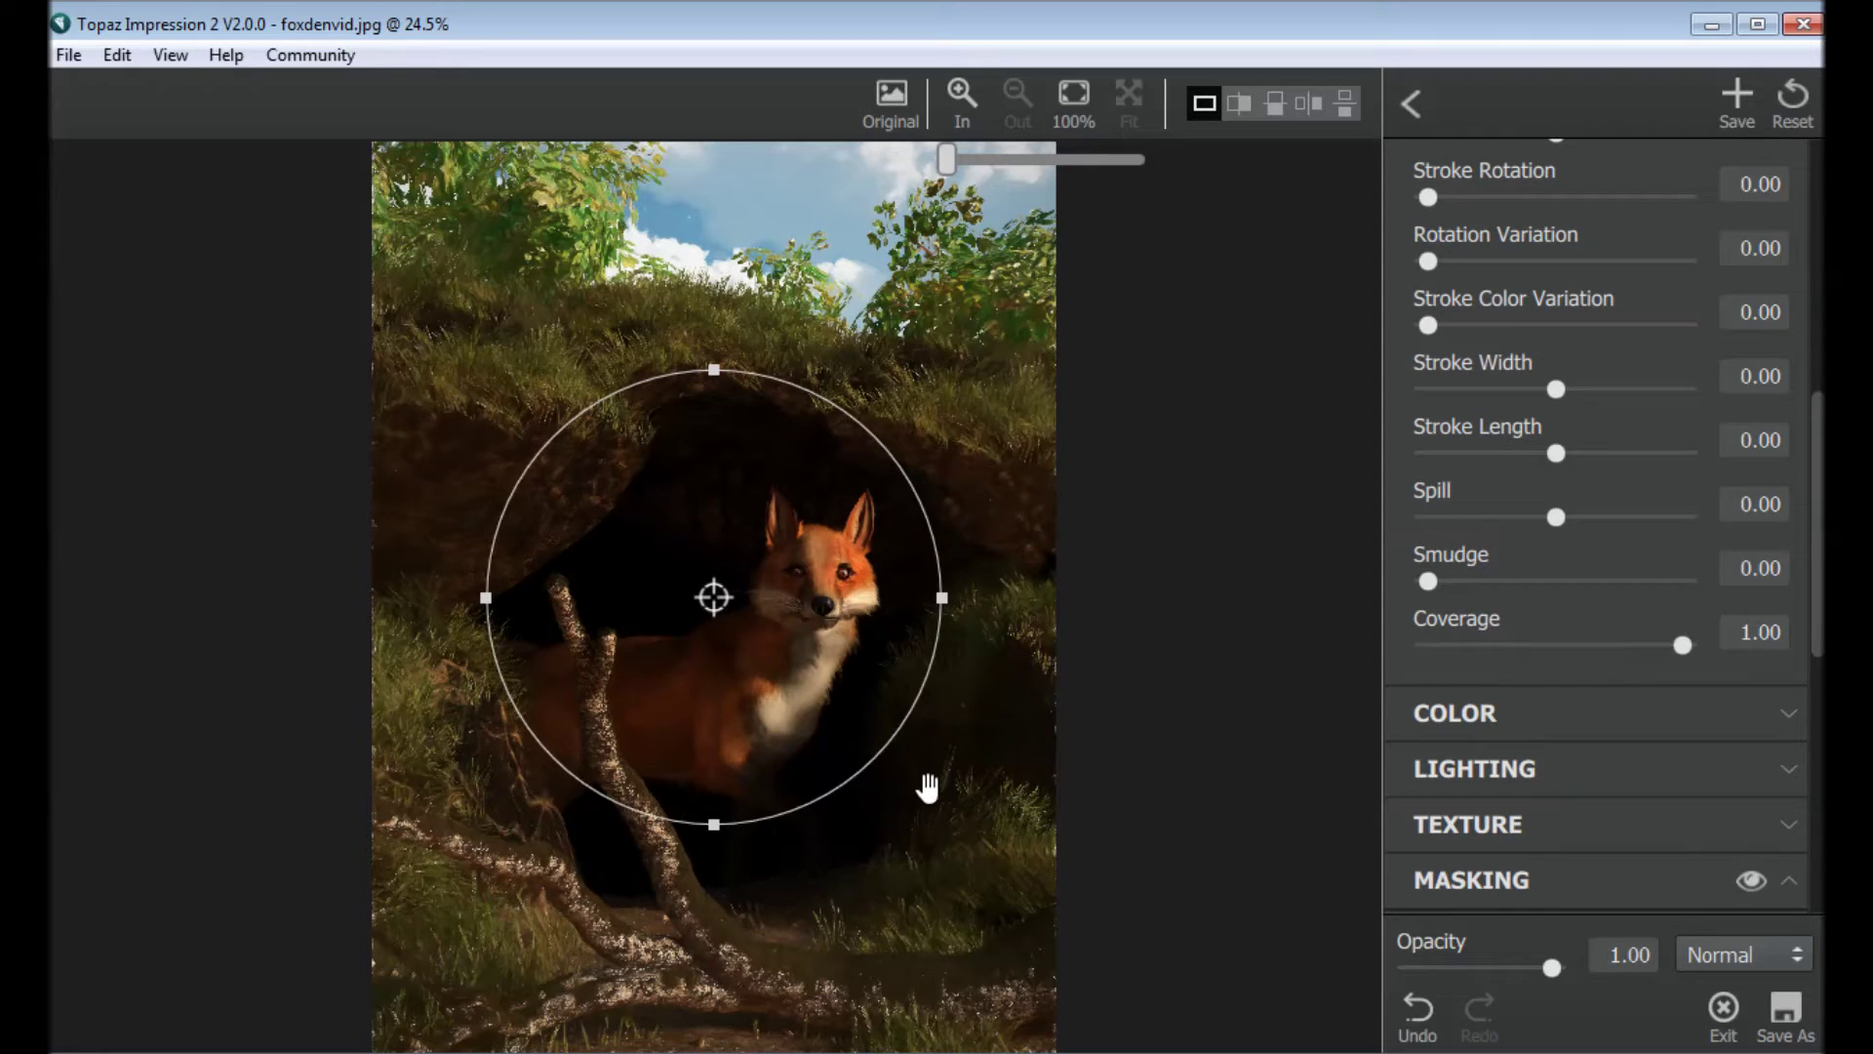
scroll(1704, 853, down, 5)
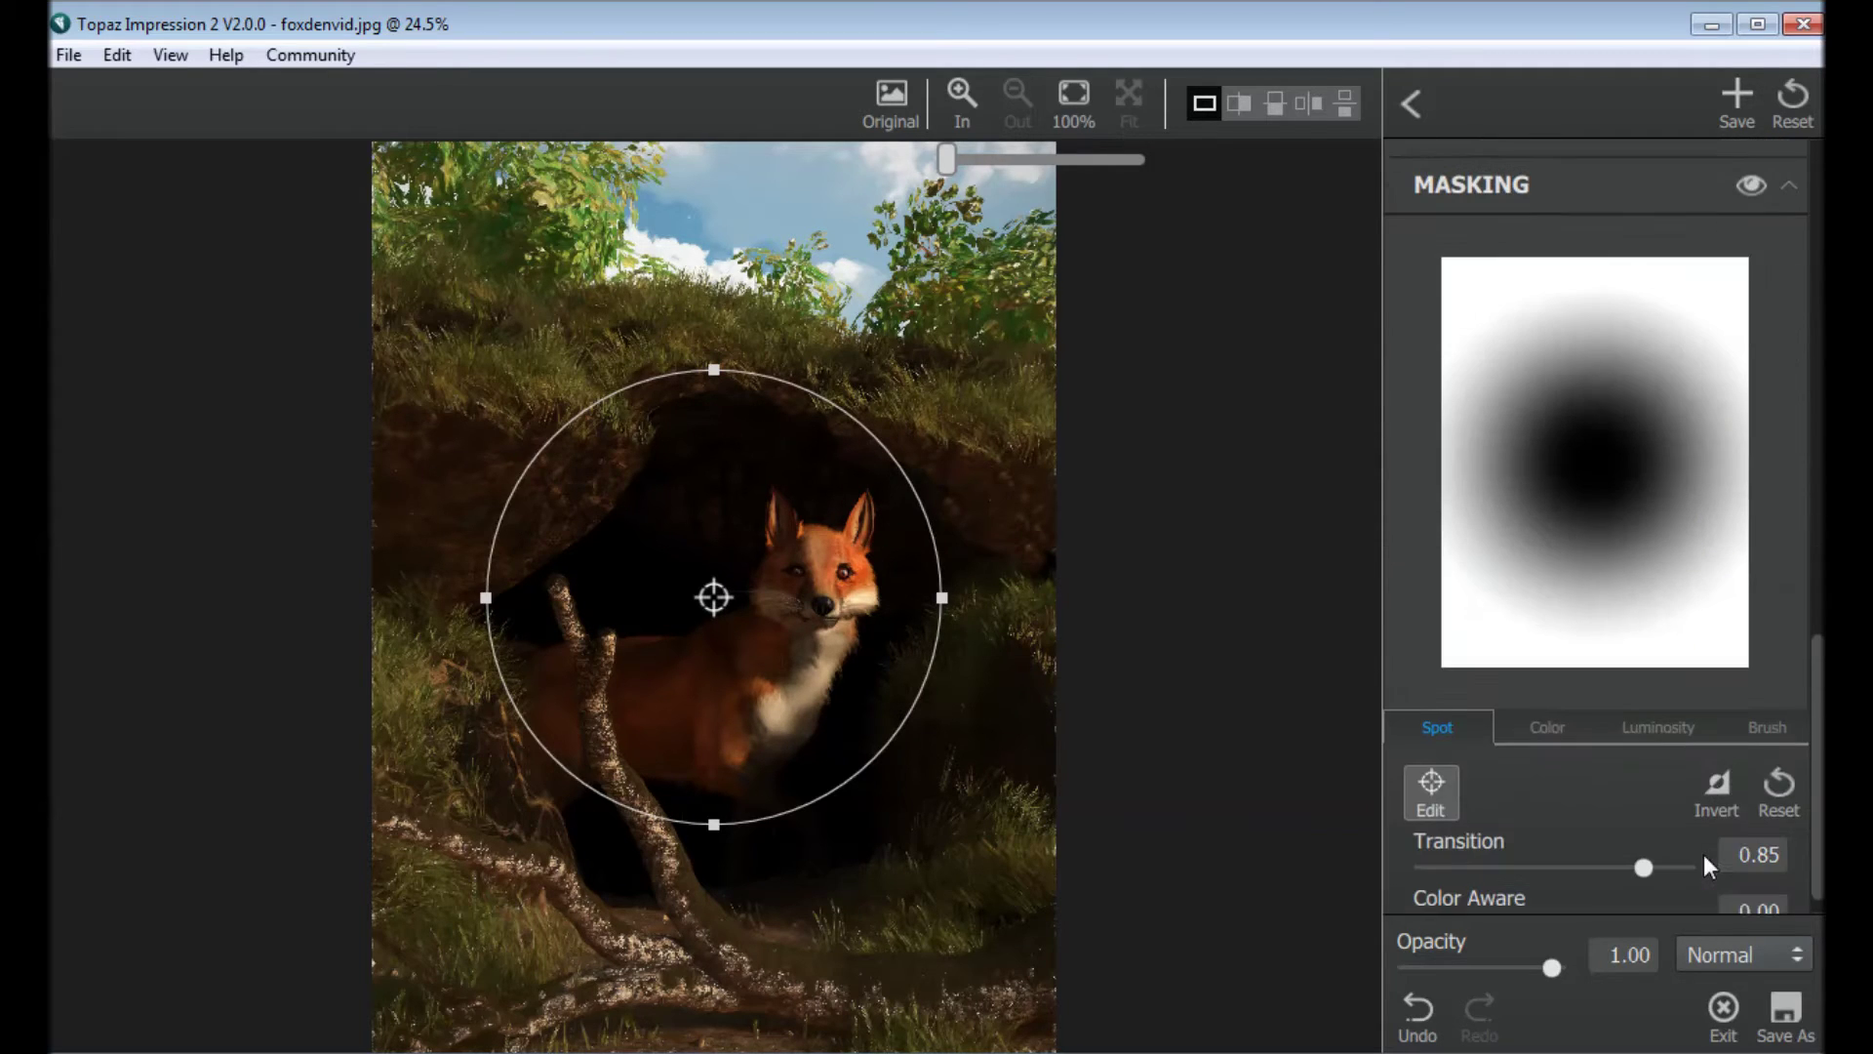
scroll(1703, 853, down, 1)
scroll(1507, 615, down, 1)
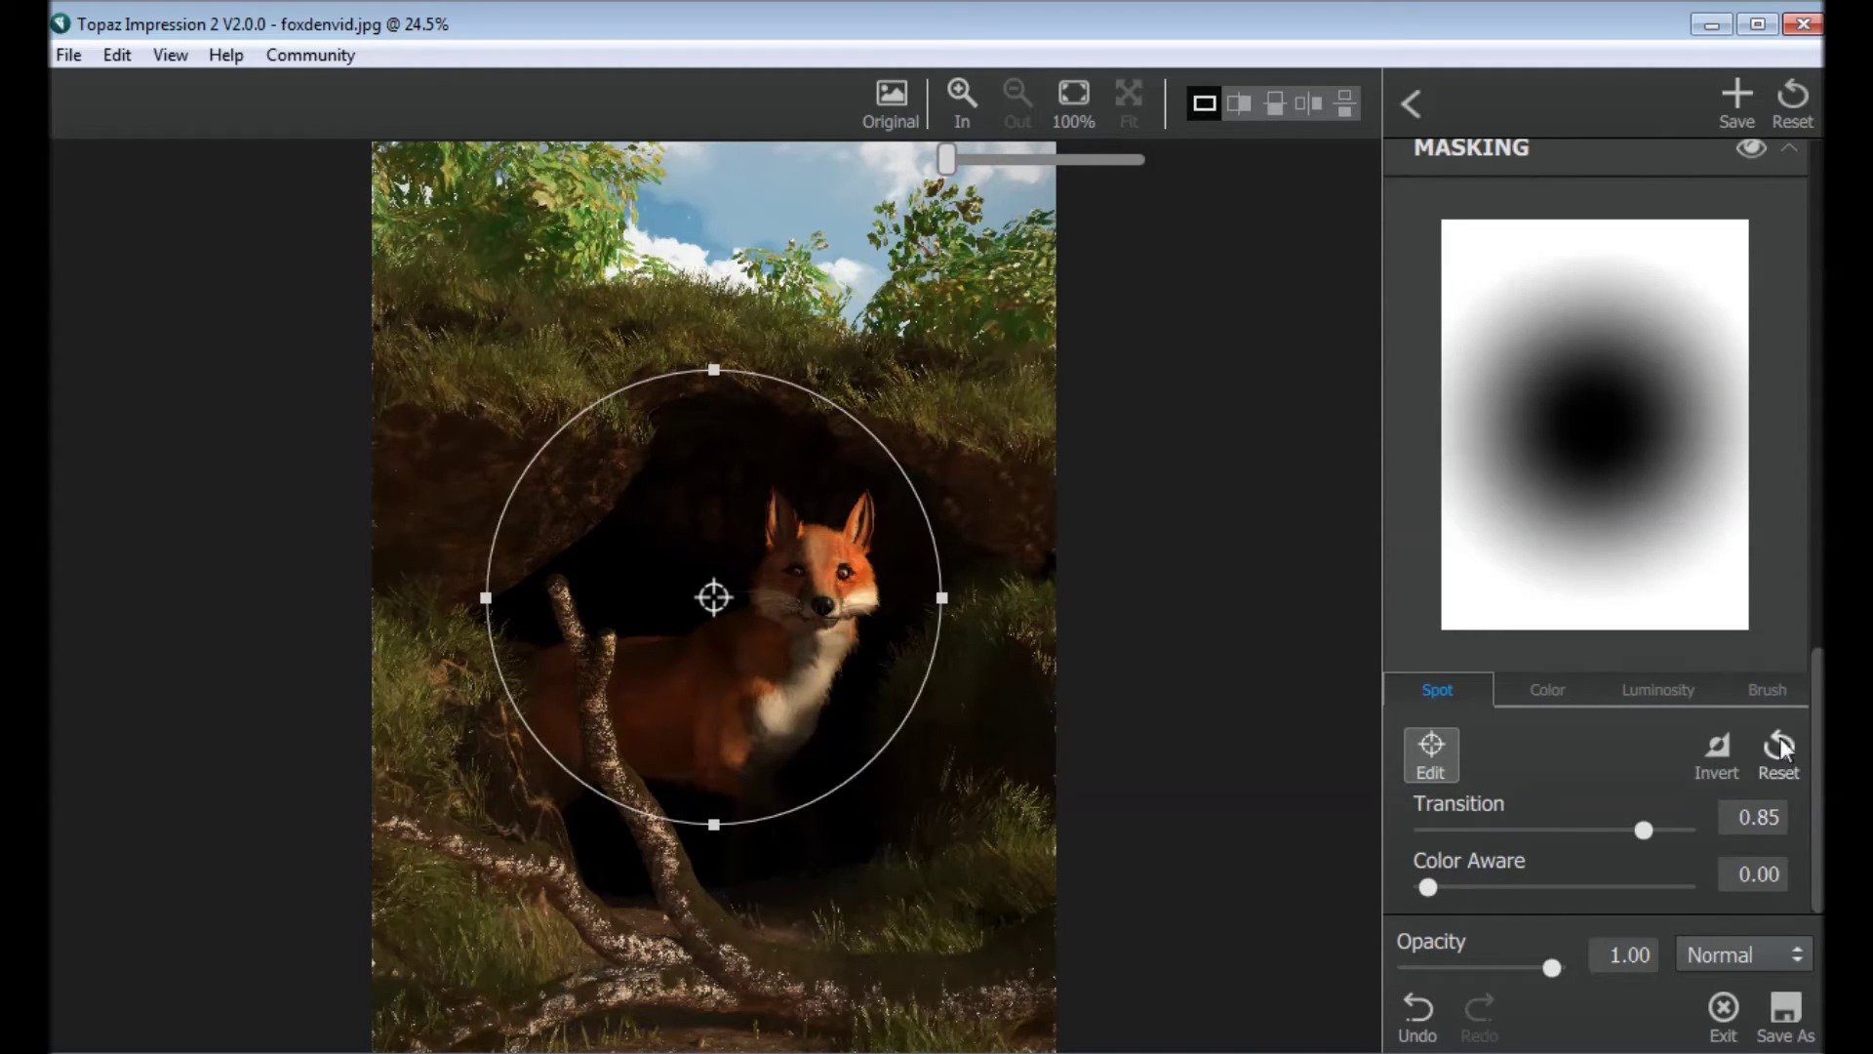
click(1780, 692)
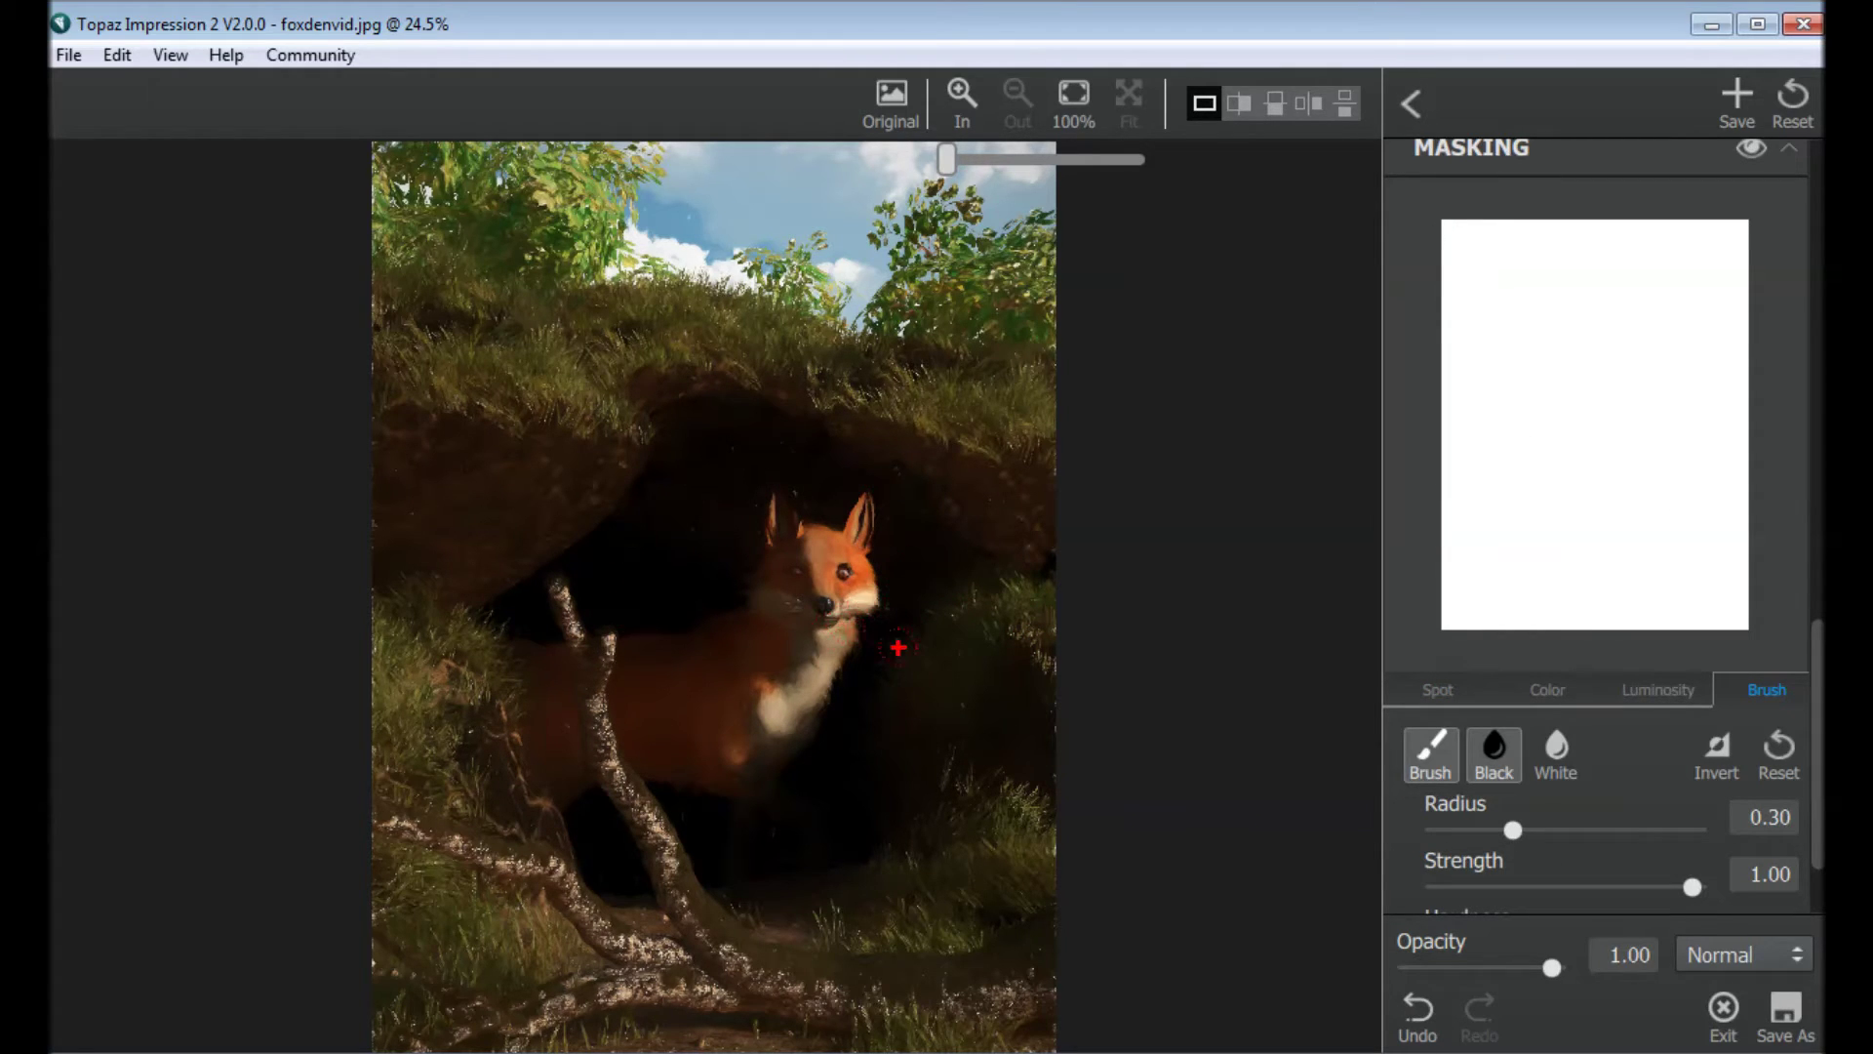
Step: Zoom in to paint black mask over both fox eyes, then zoom back out
click(958, 90)
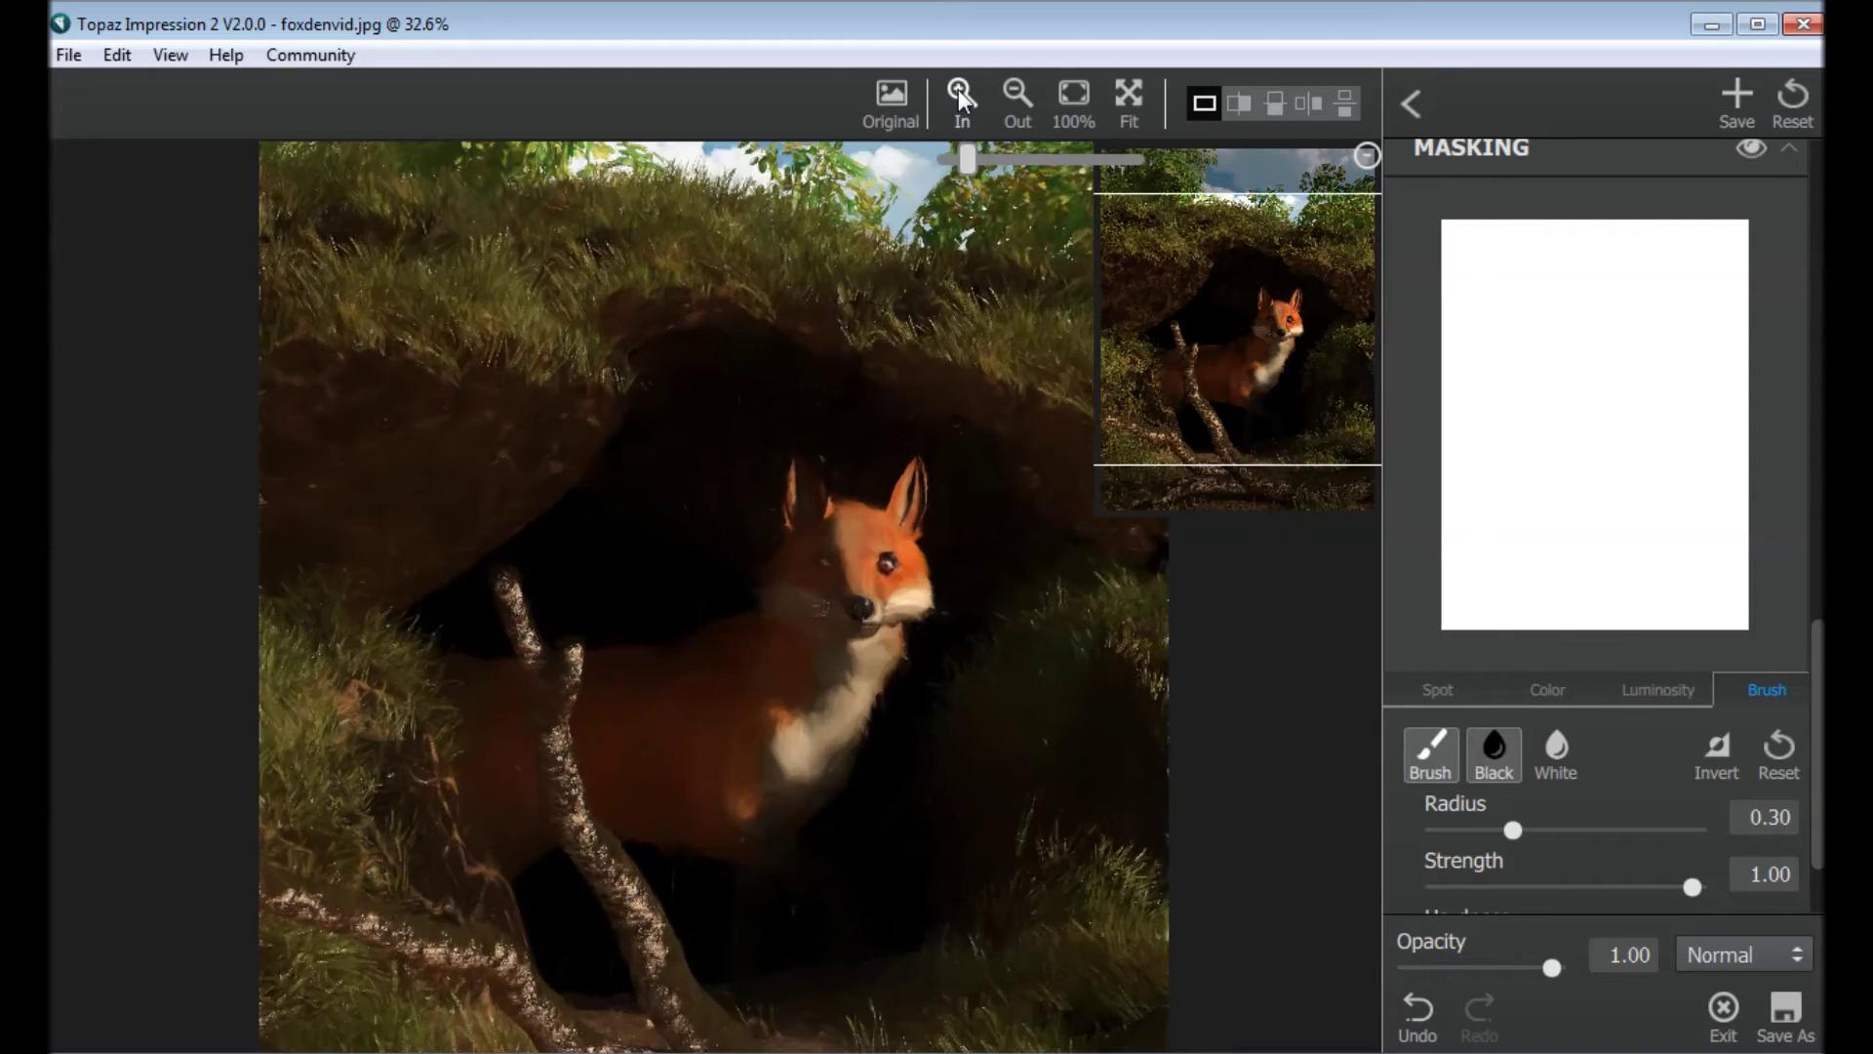
click(958, 90)
click(958, 90)
click(958, 90)
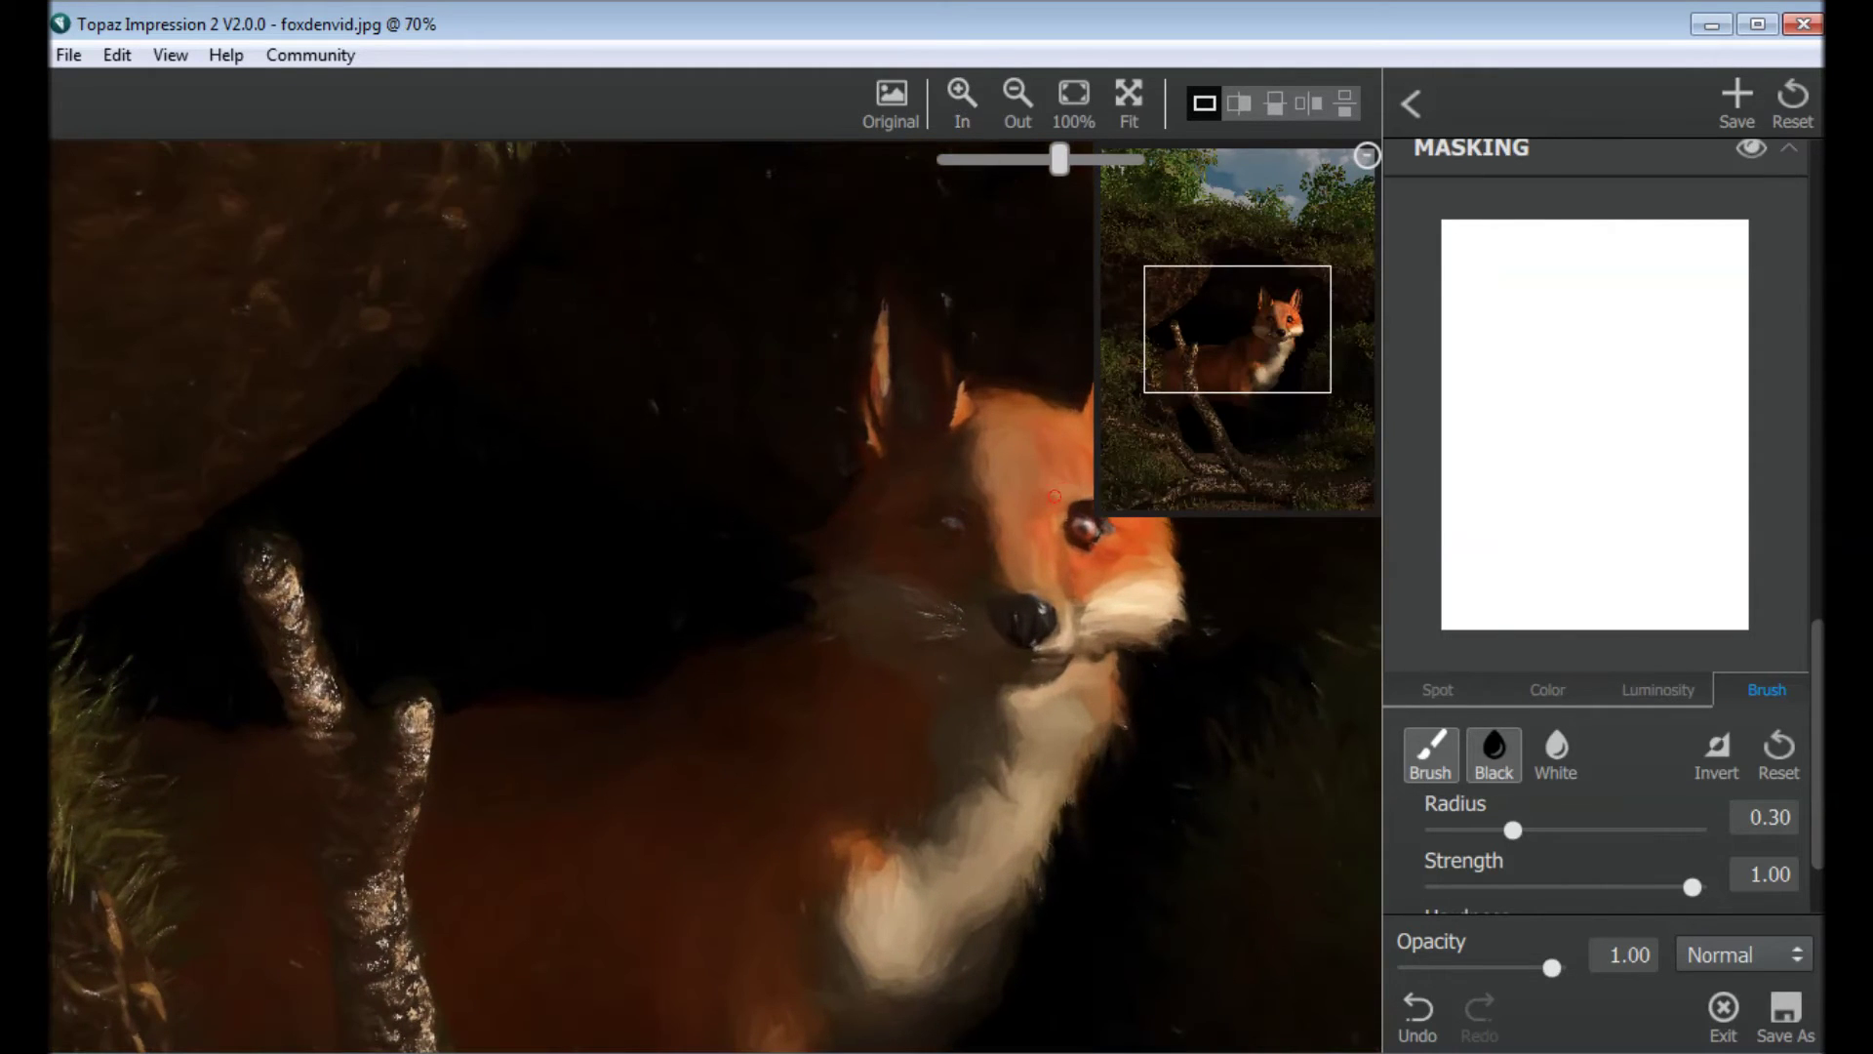
click(946, 522)
click(1083, 527)
click(1100, 534)
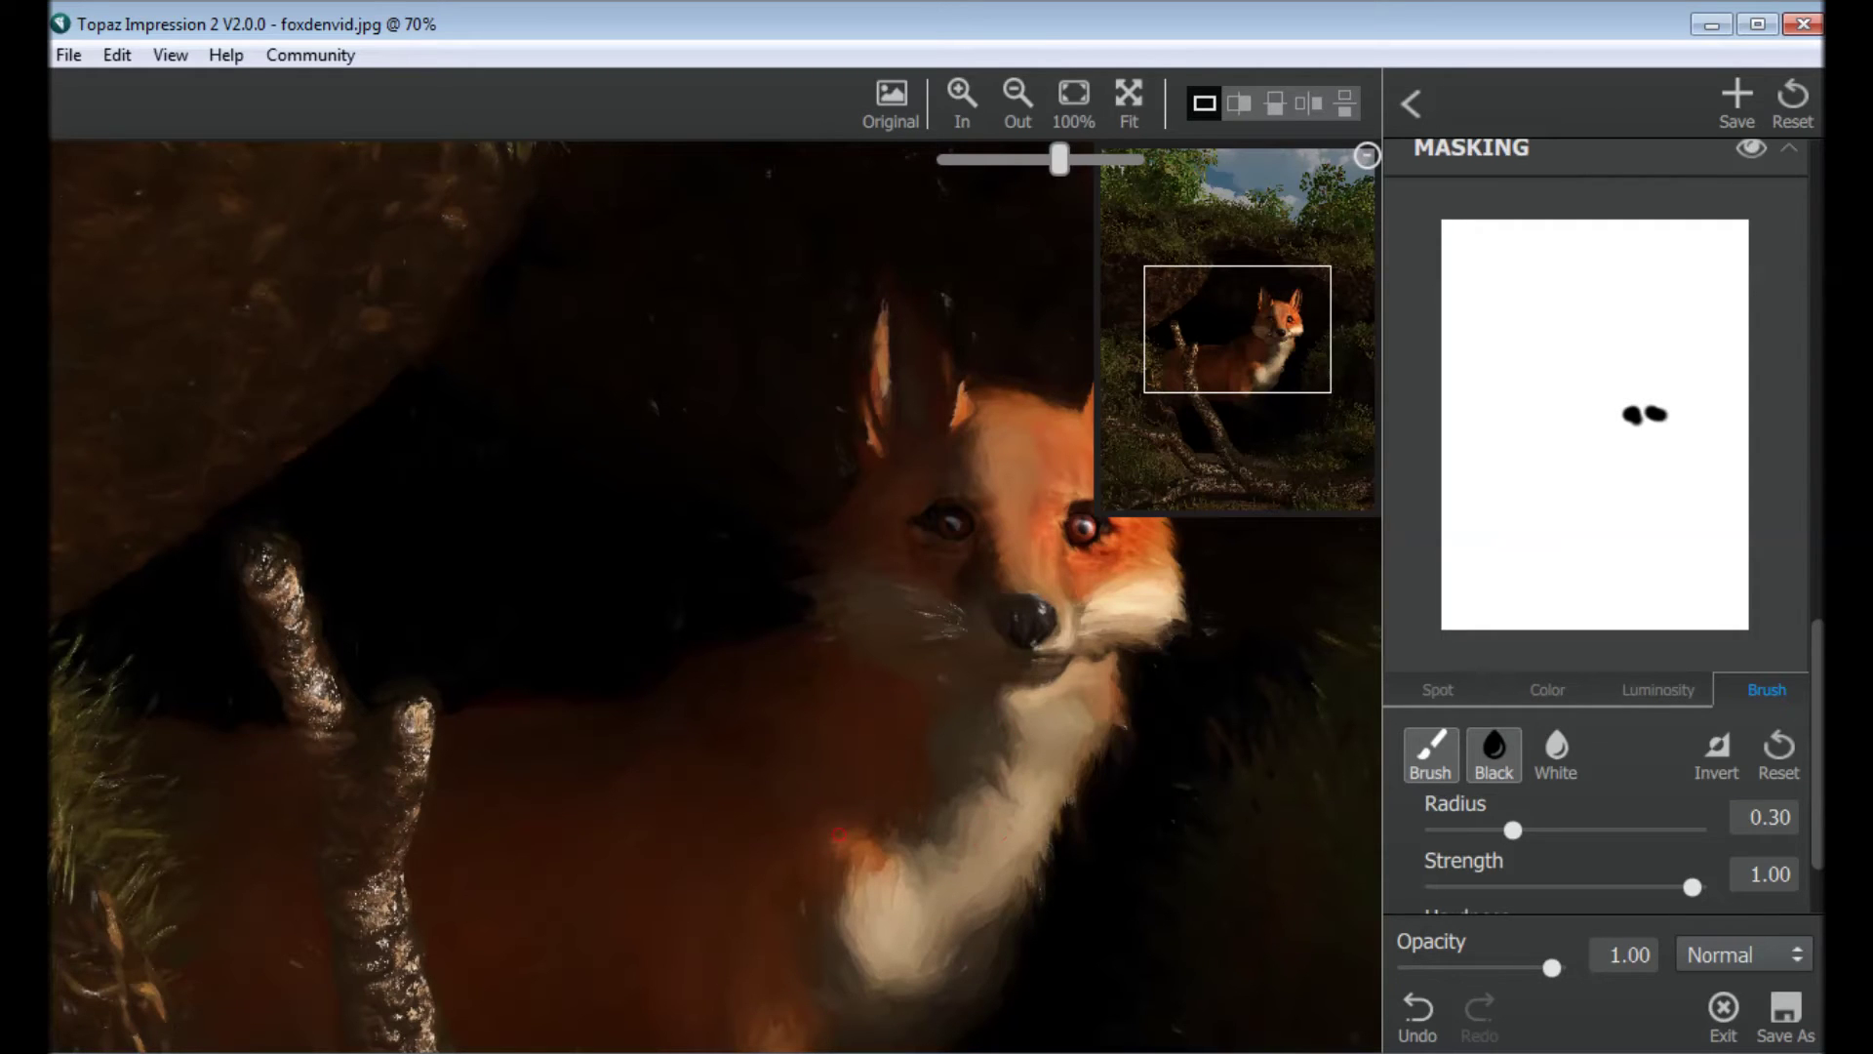
click(1015, 91)
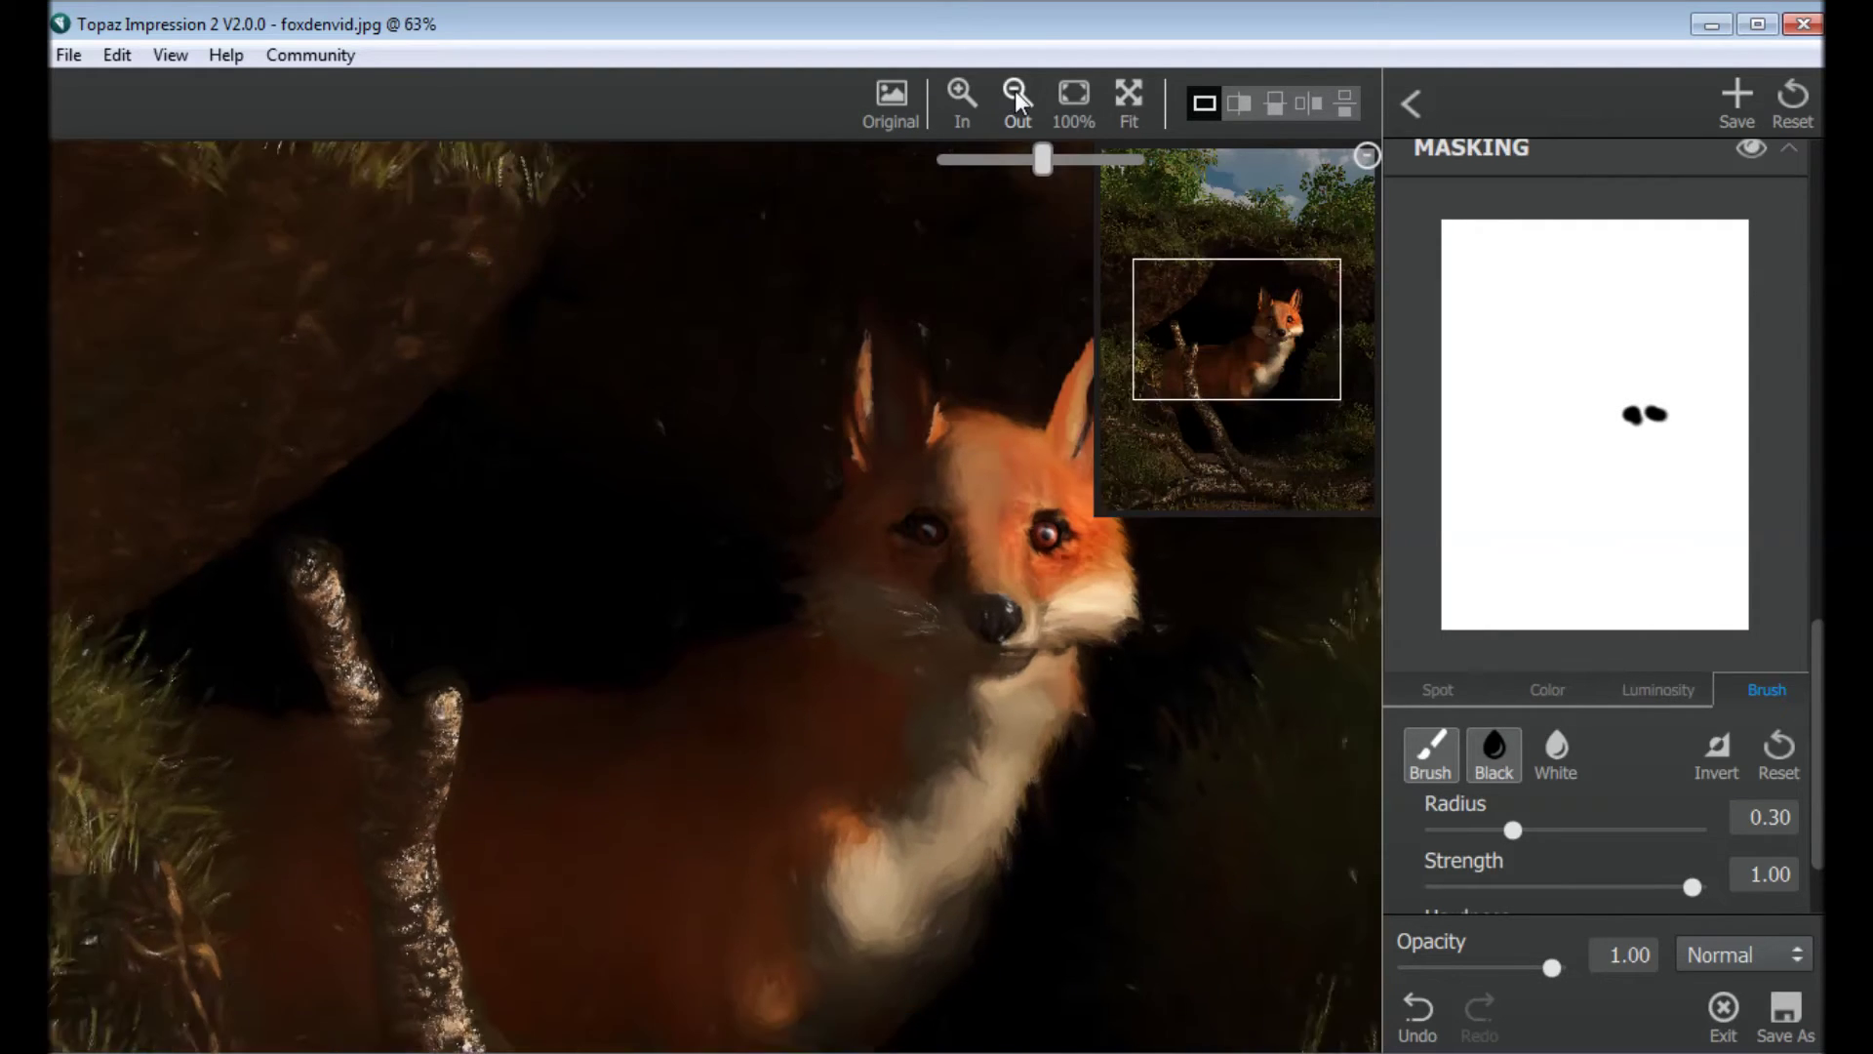
click(1015, 90)
click(1015, 90)
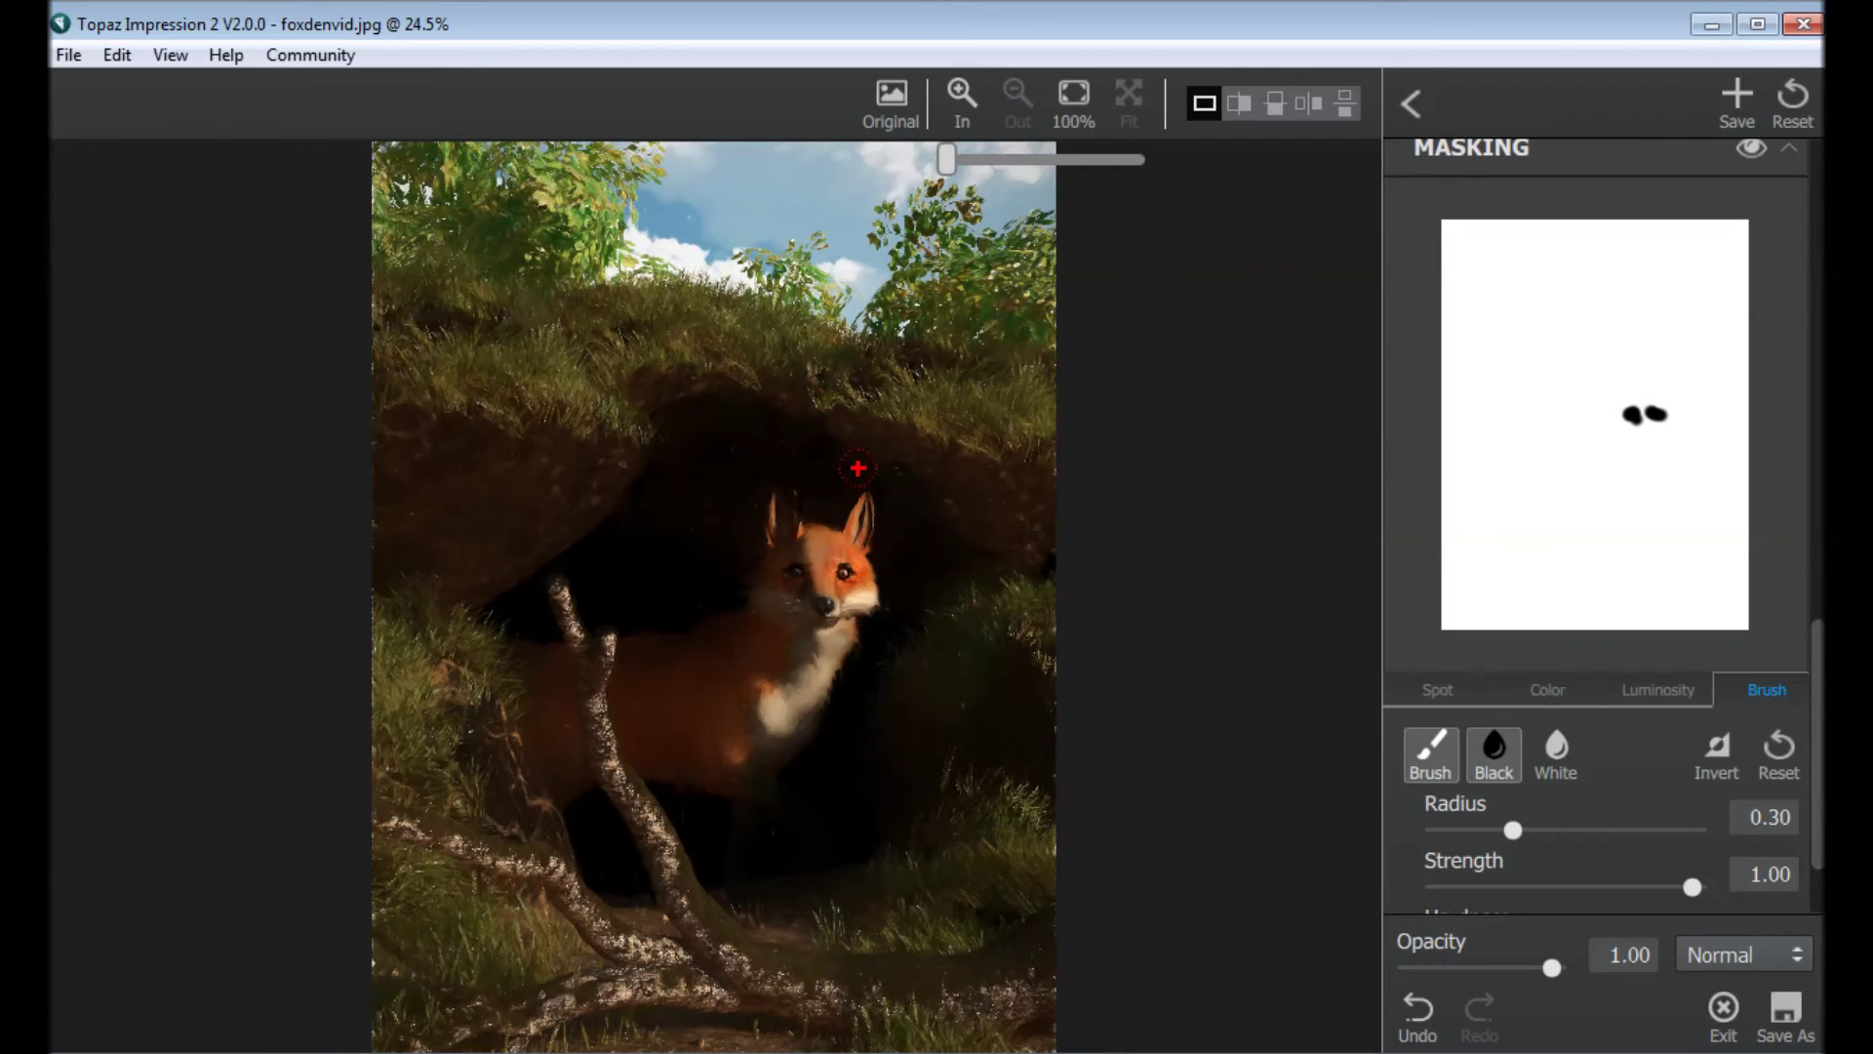
Step: Try a rough stroke Brush Size of 0.89, inspect it zoomed in, then settle on 0.47
drag(1818, 764, 1818, 283)
drag(1559, 723, 1655, 723)
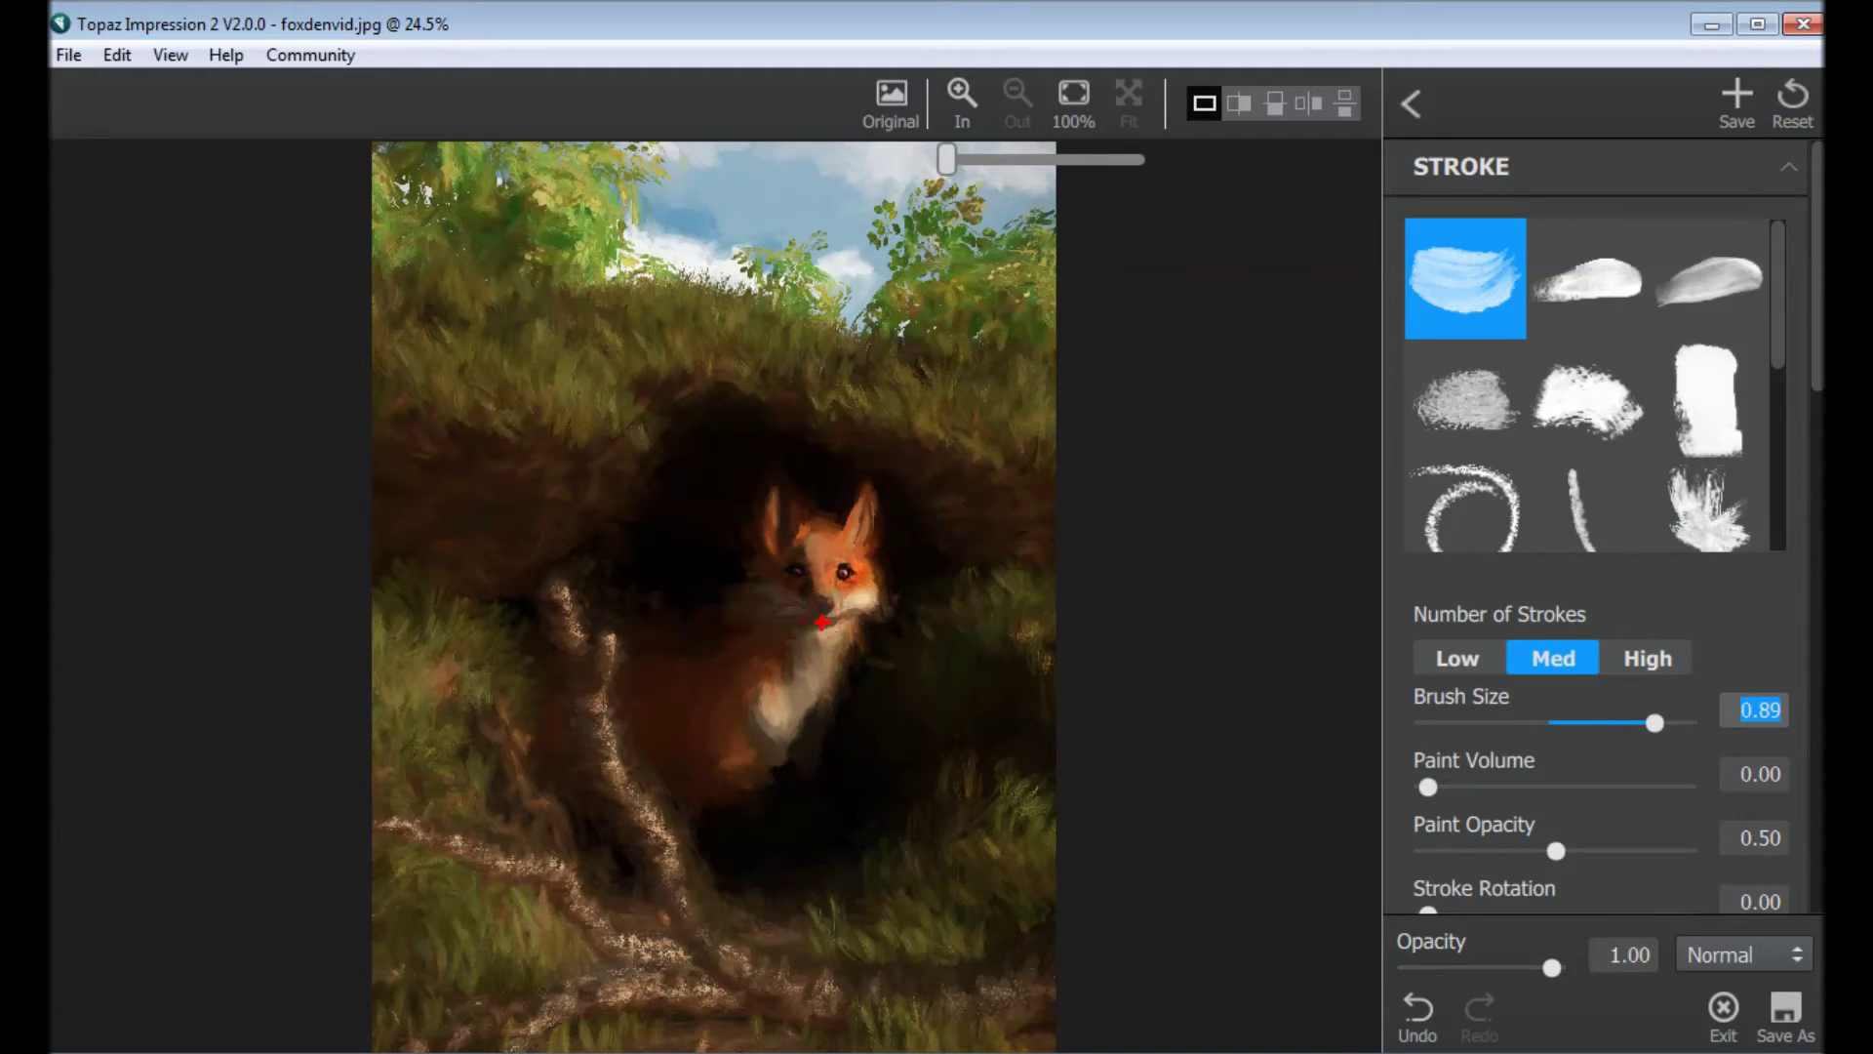
click(963, 96)
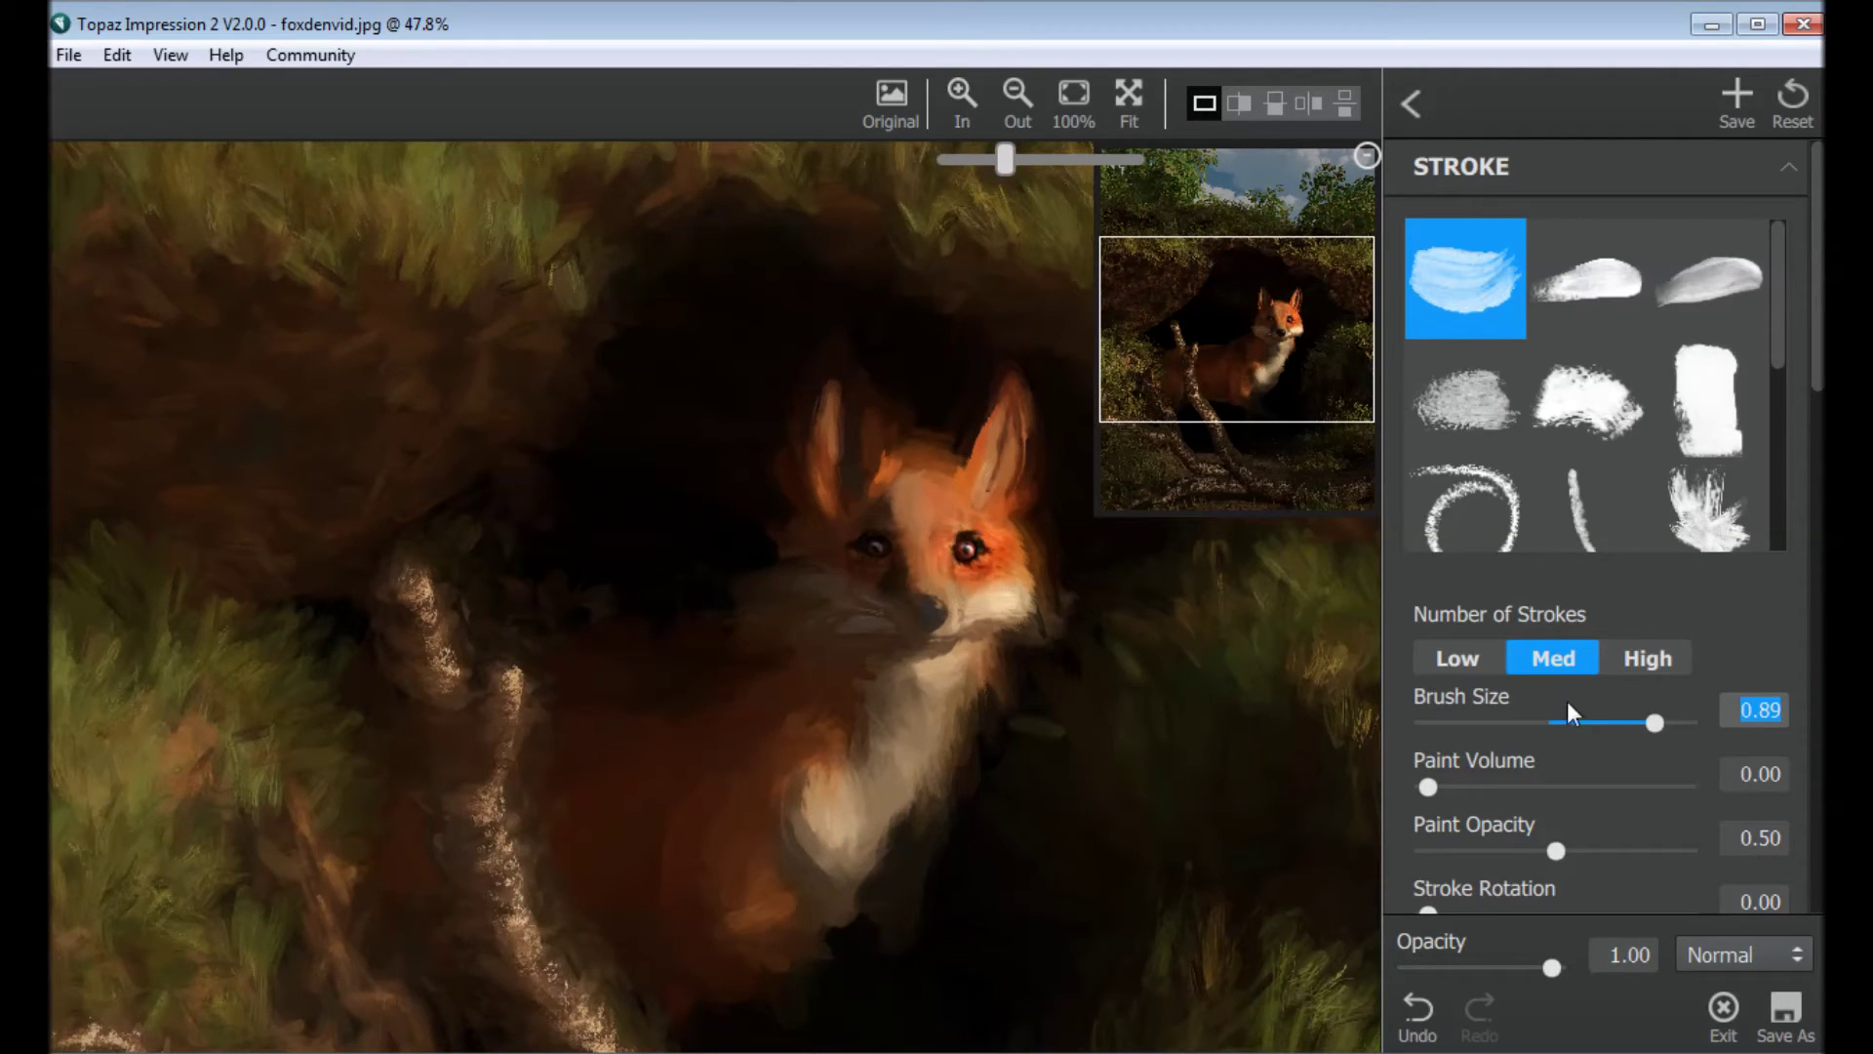
drag(1655, 723, 1548, 723)
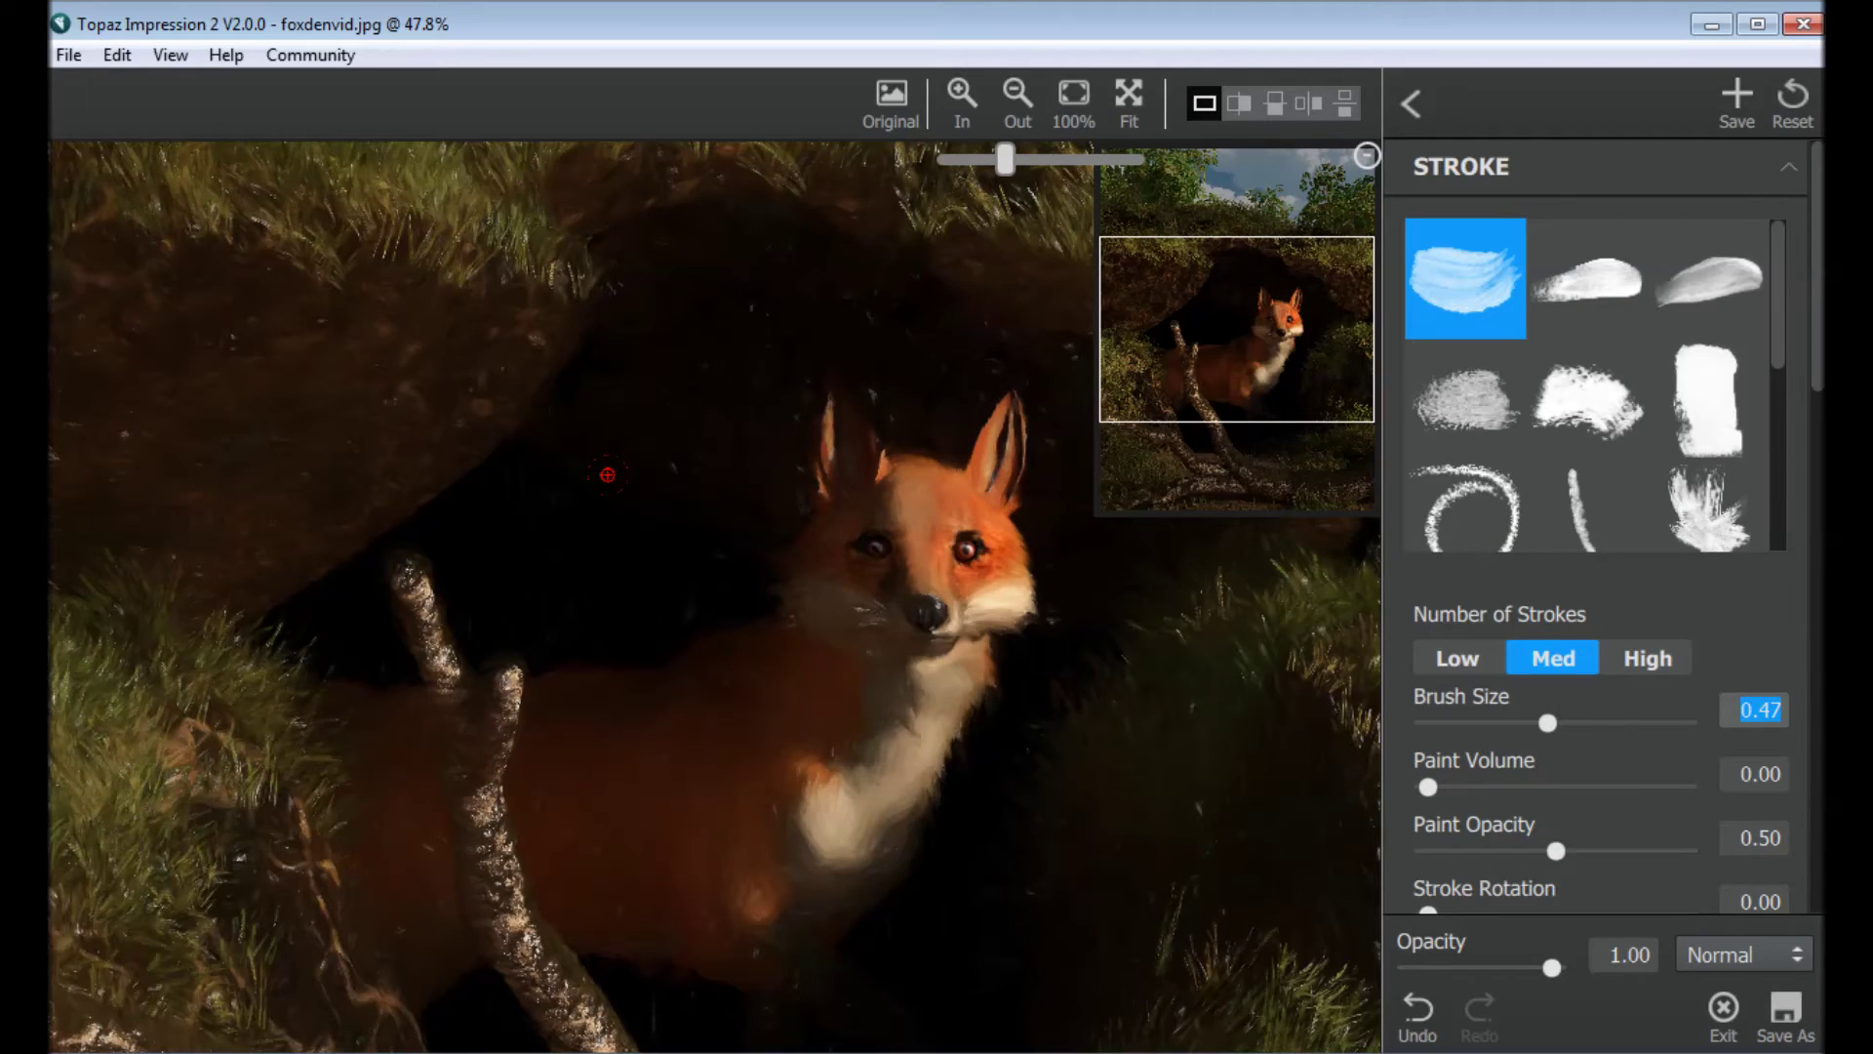
Step: Save the painting as a maximum-quality JPEG on the Desktop, then zoom out
click(63, 58)
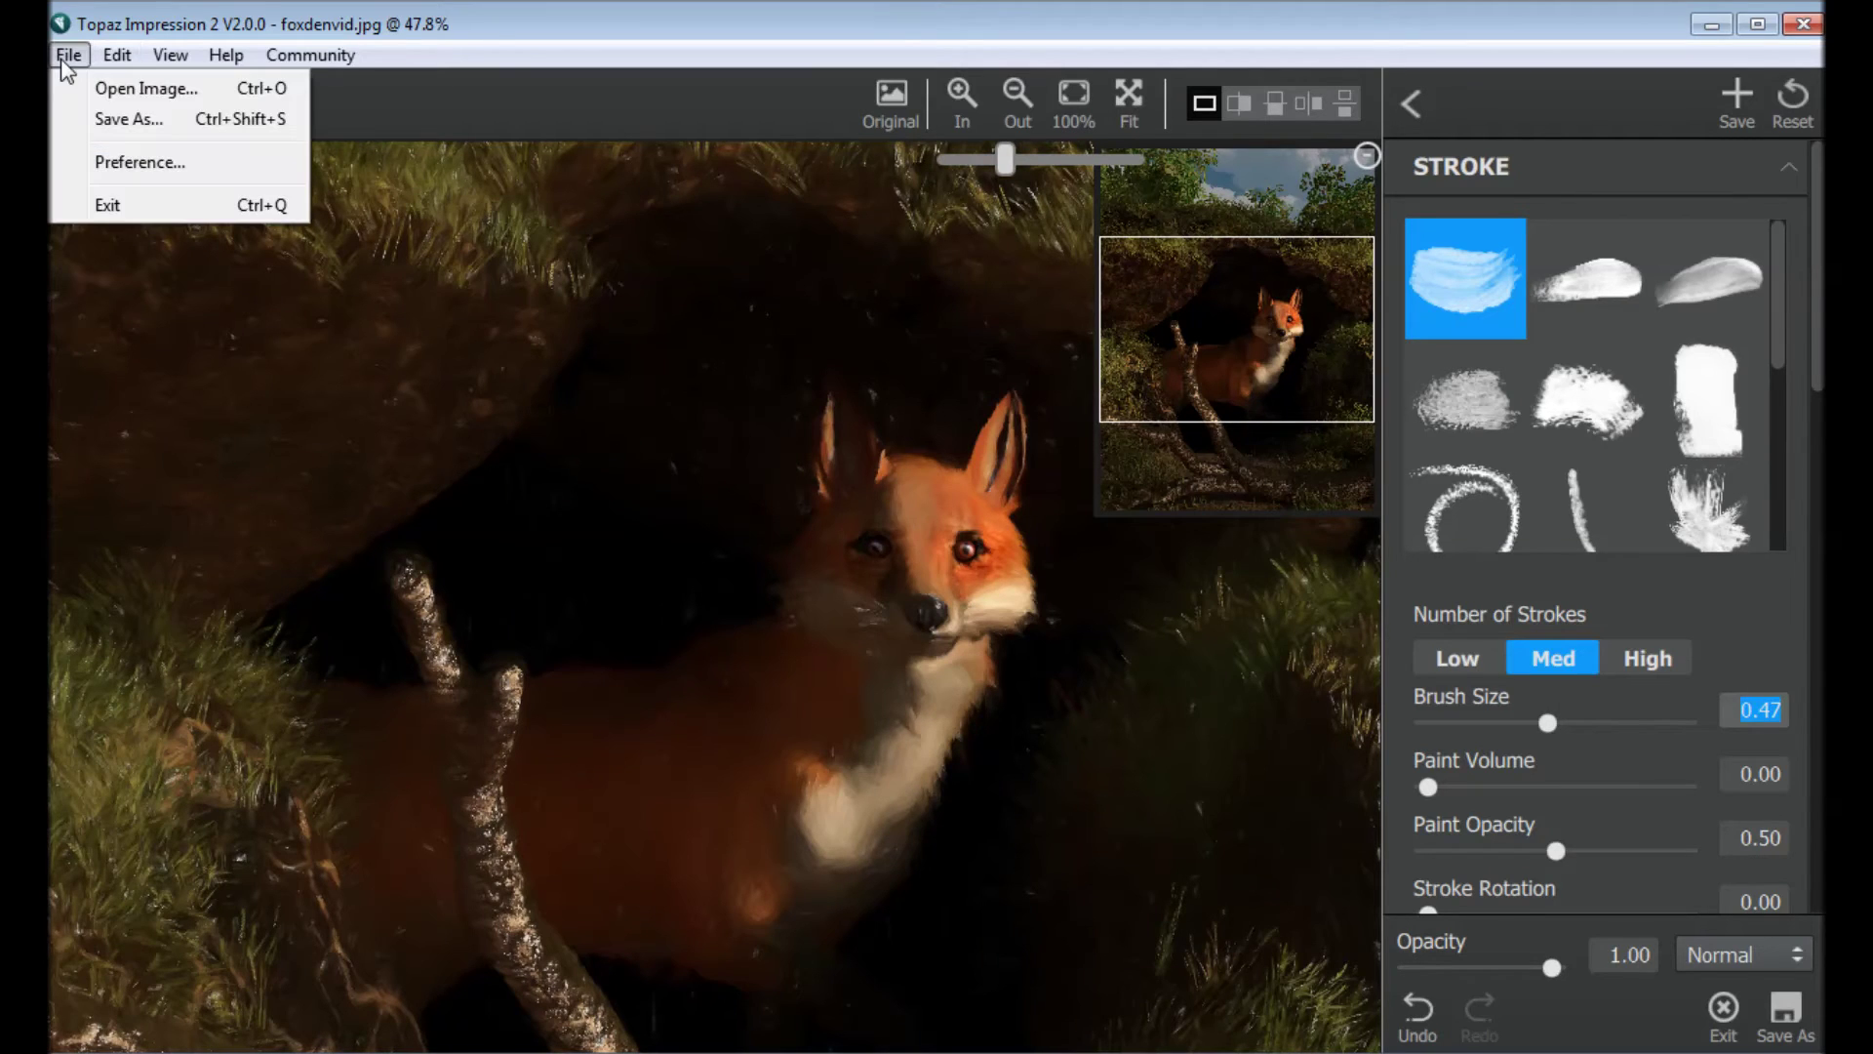
click(113, 123)
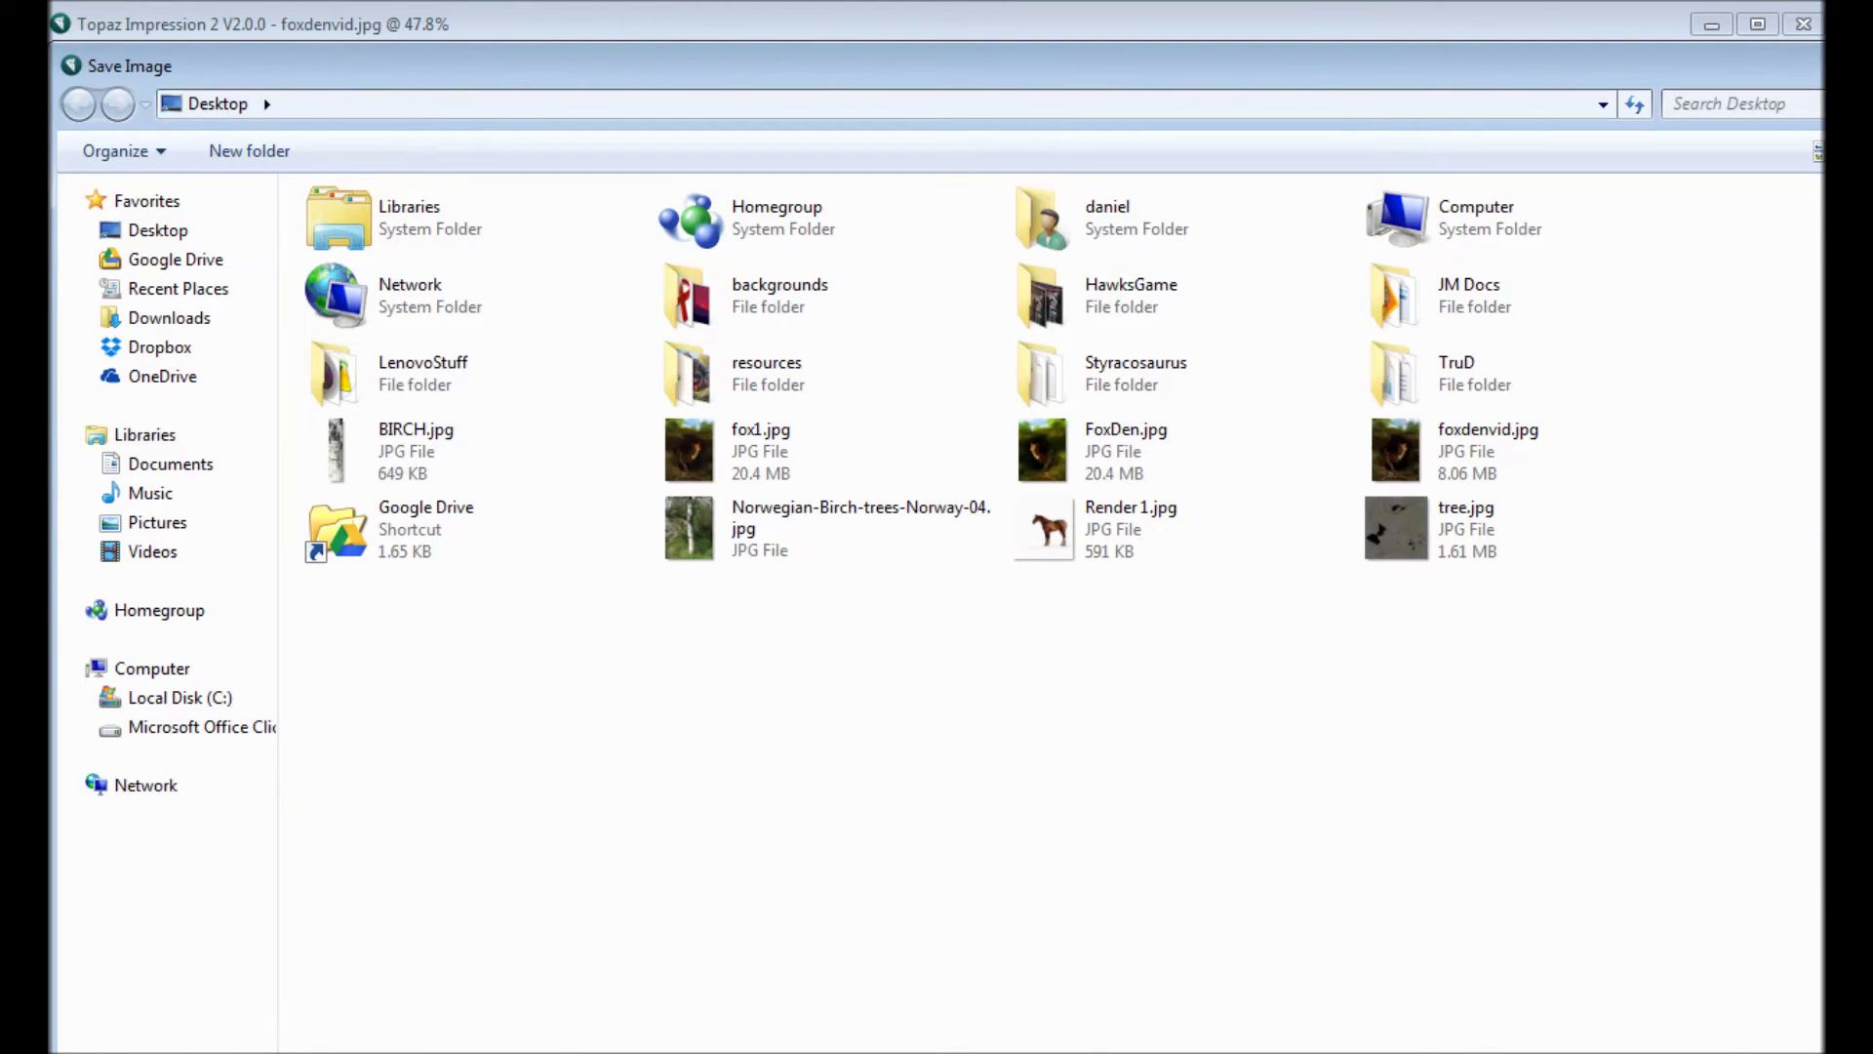
key(Return)
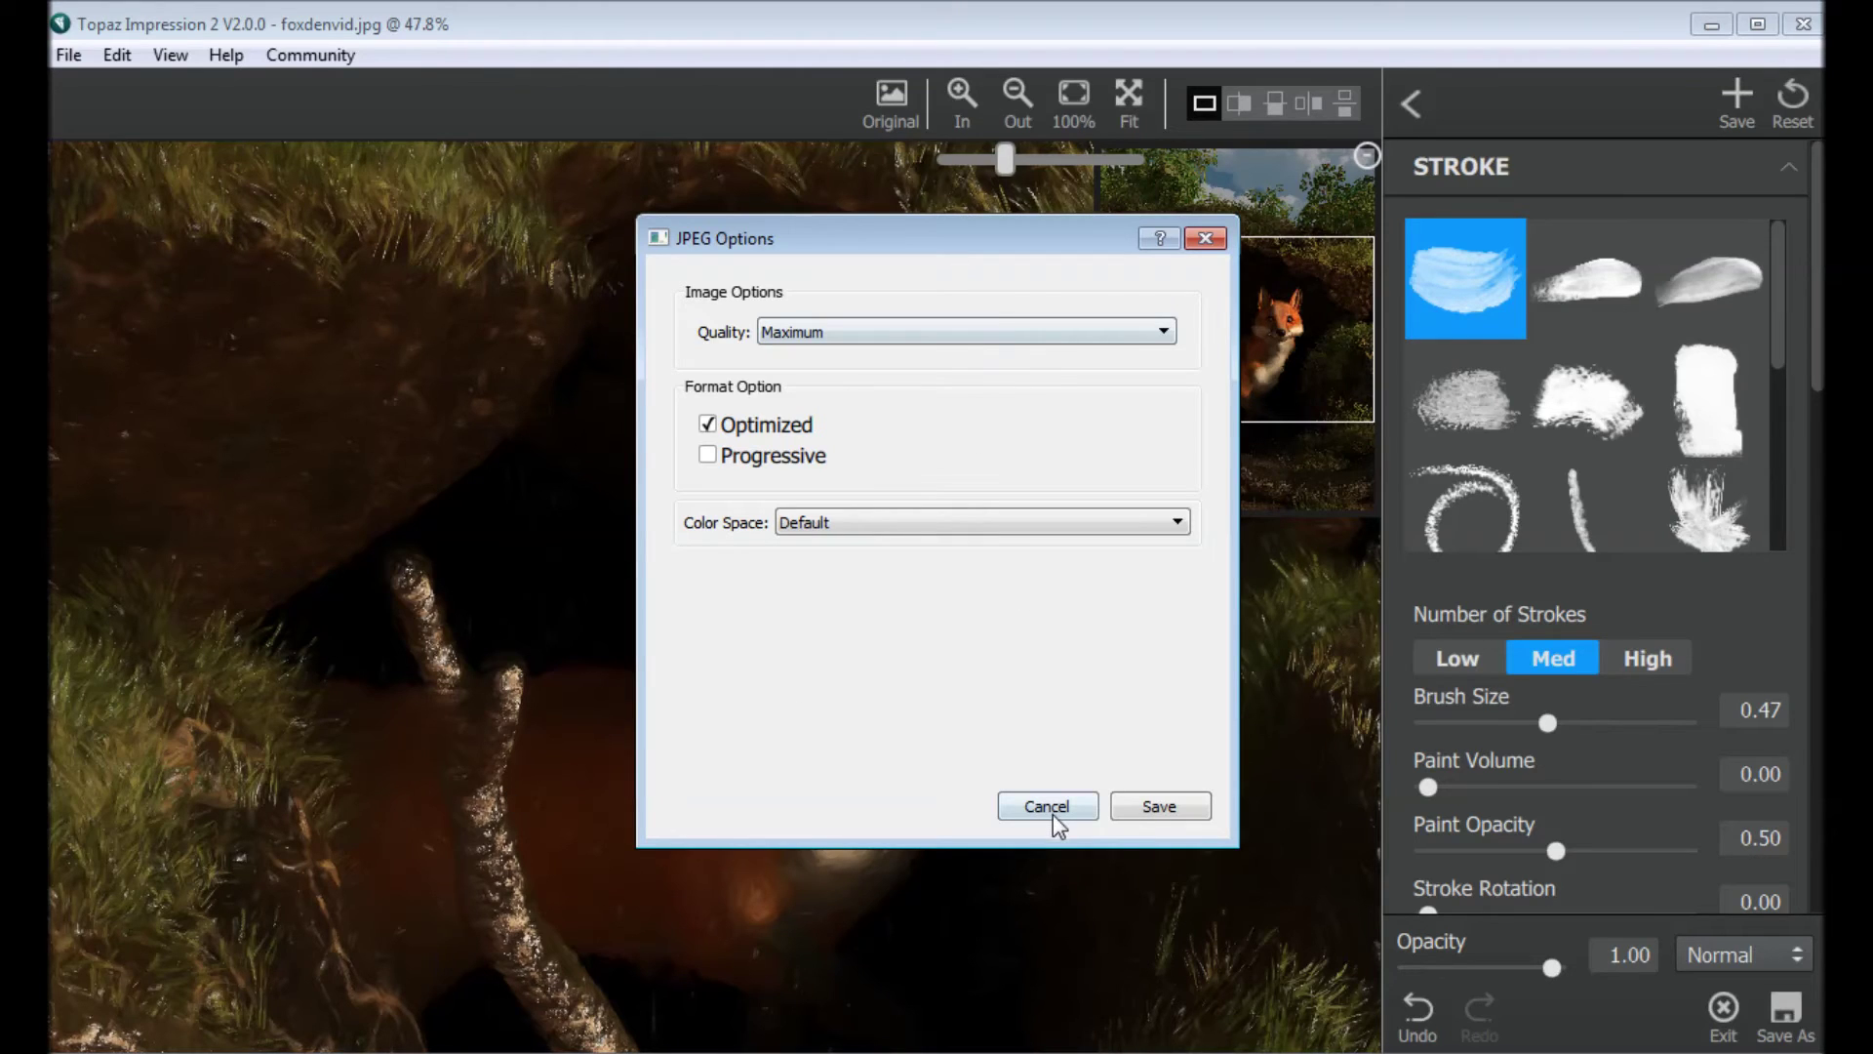
click(1178, 814)
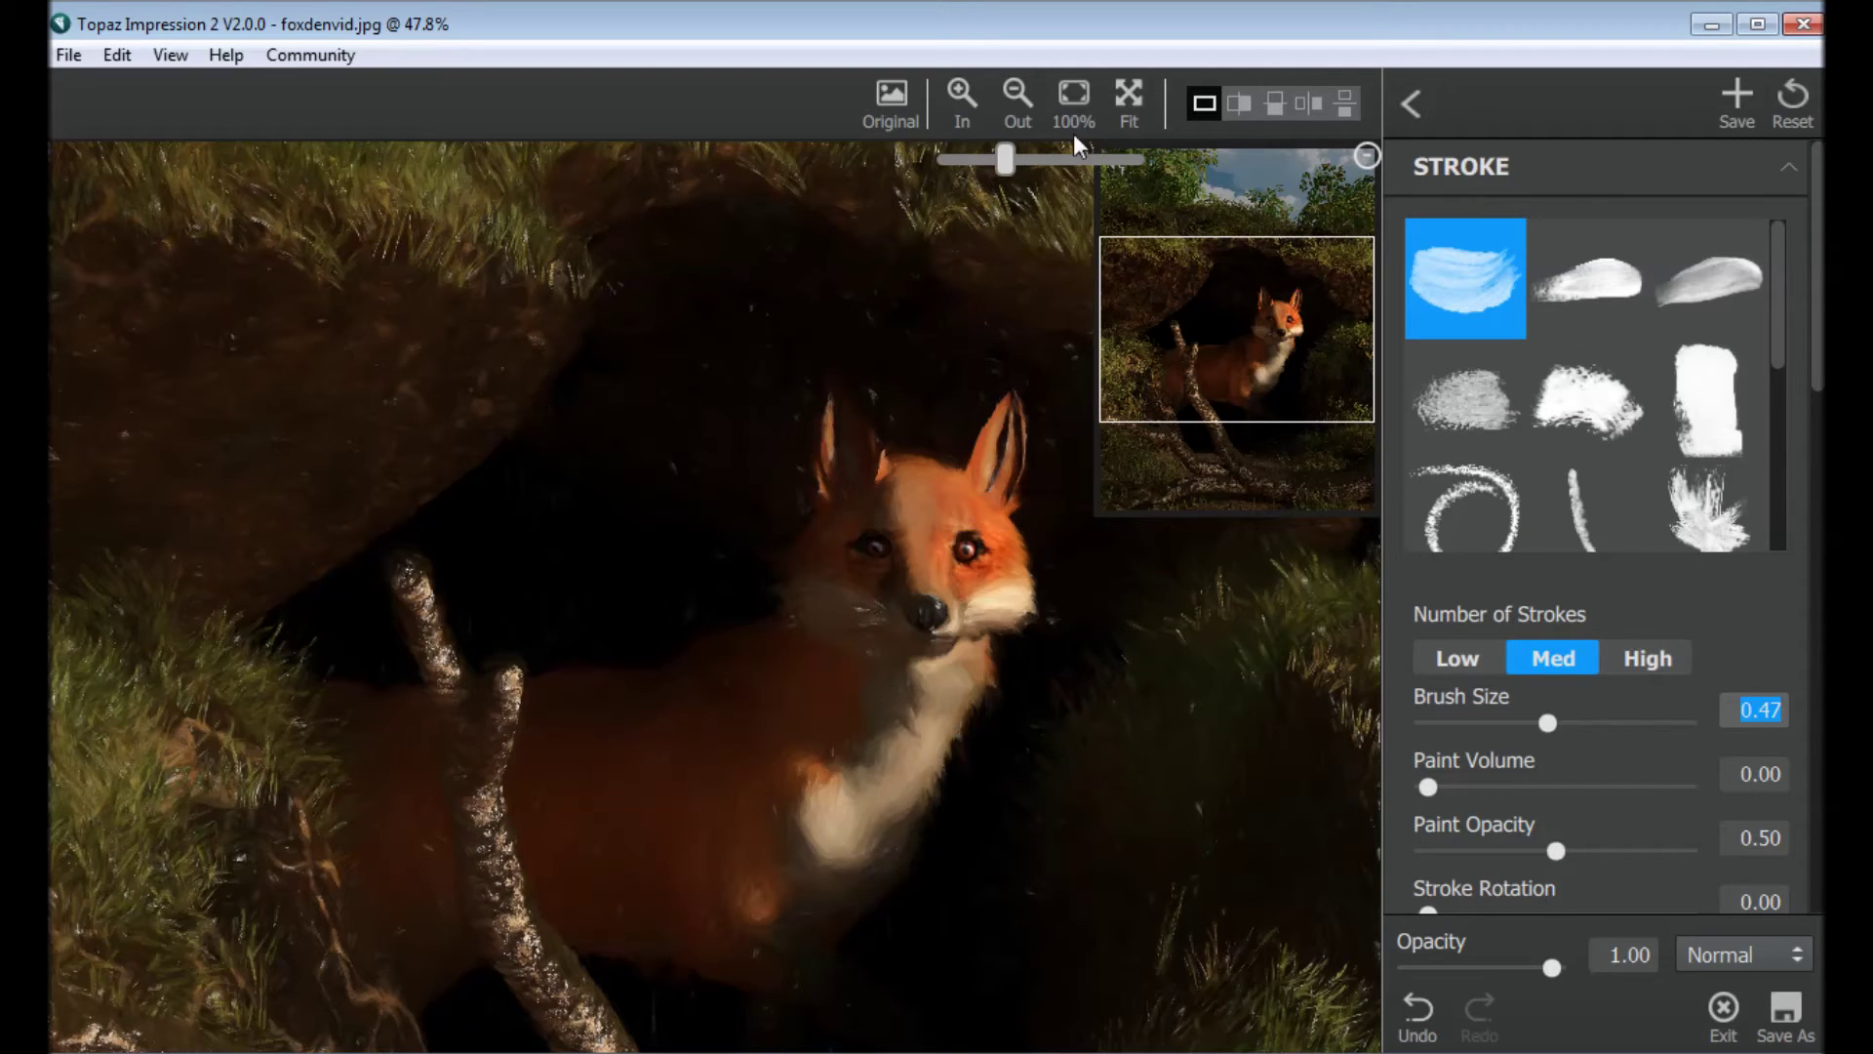
click(1026, 100)
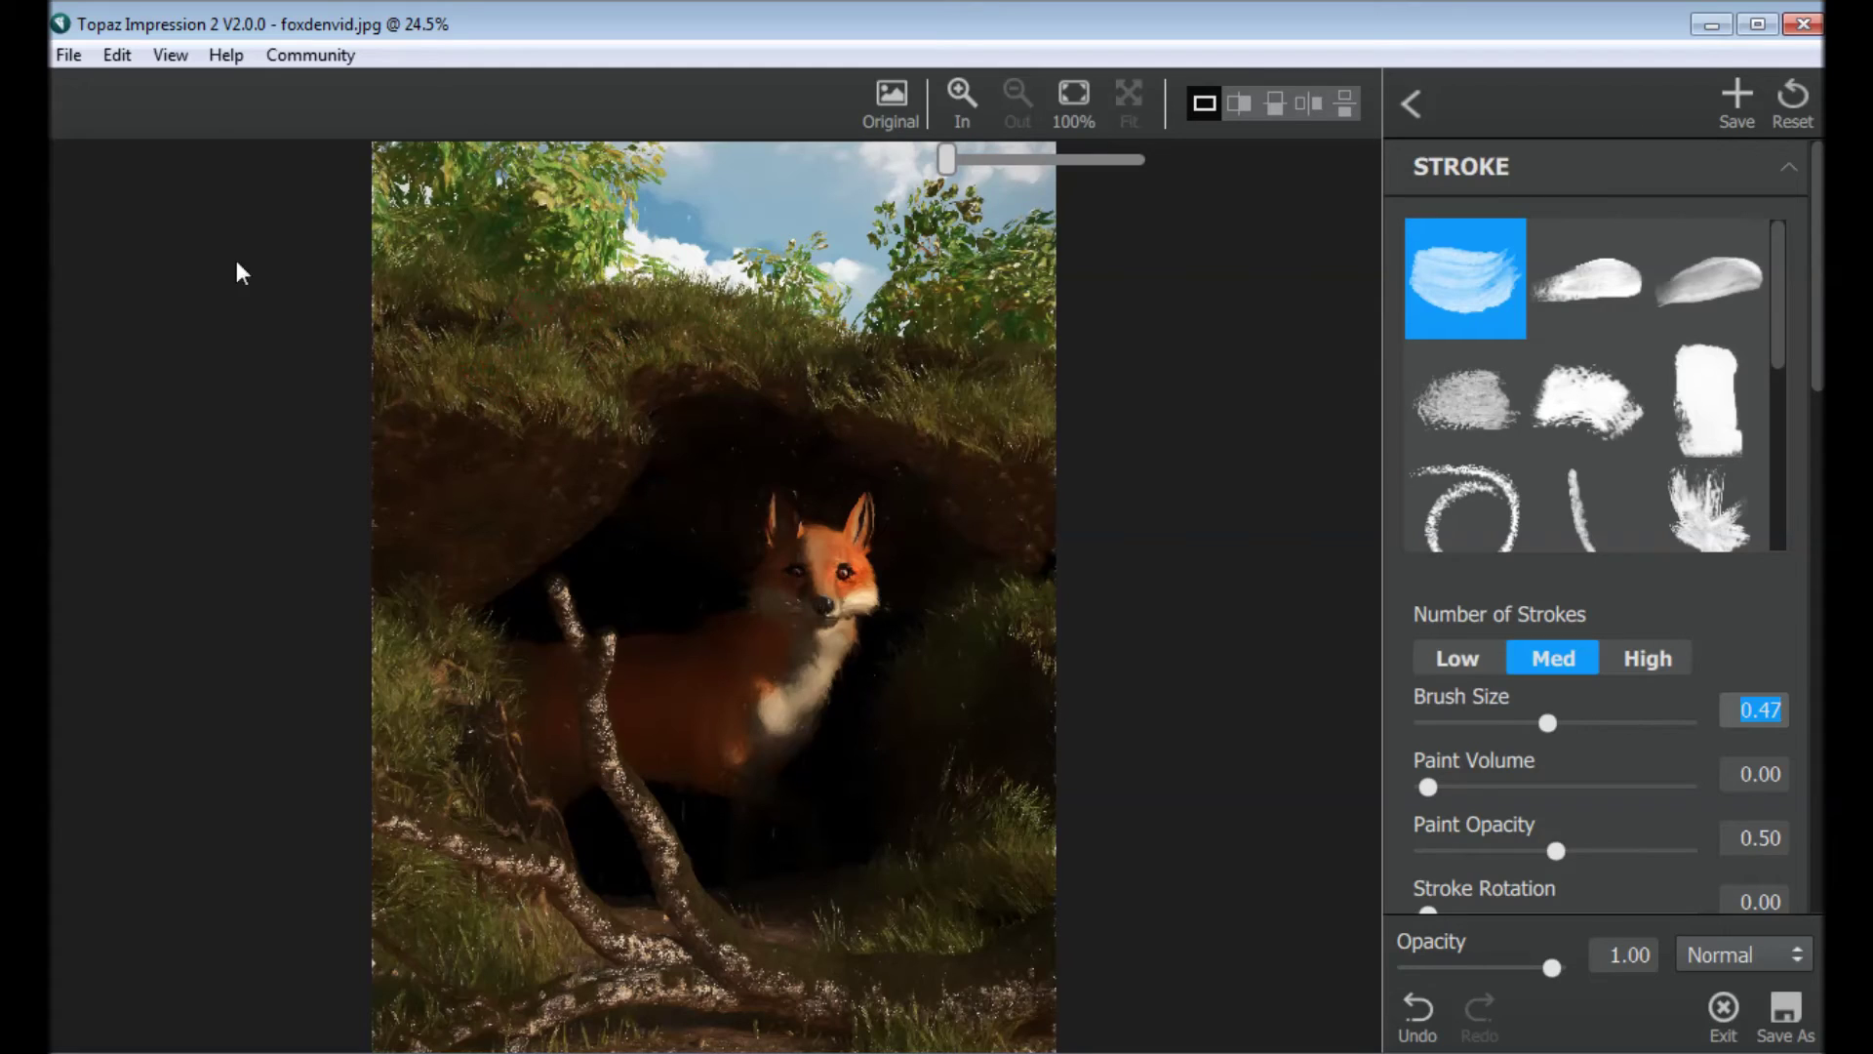
click(68, 55)
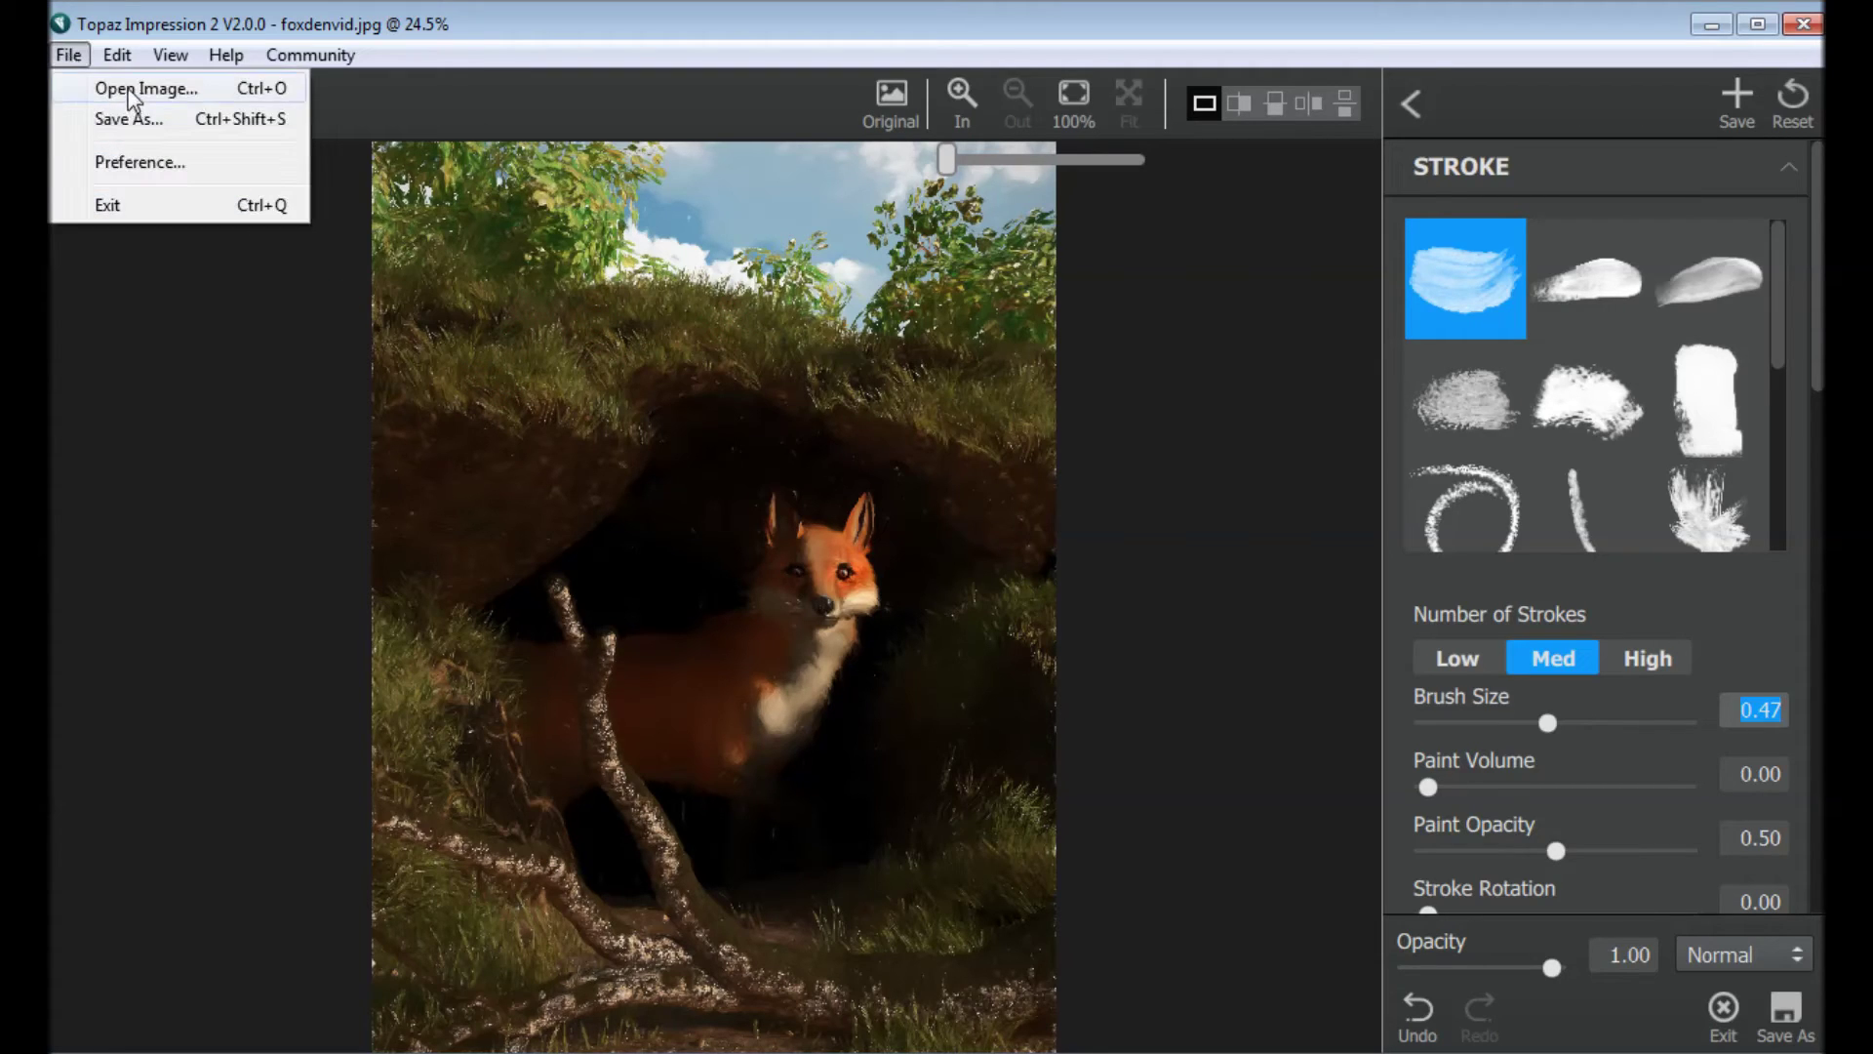
Step: Open the saved myfox.jpg image from the Desktop
click(126, 85)
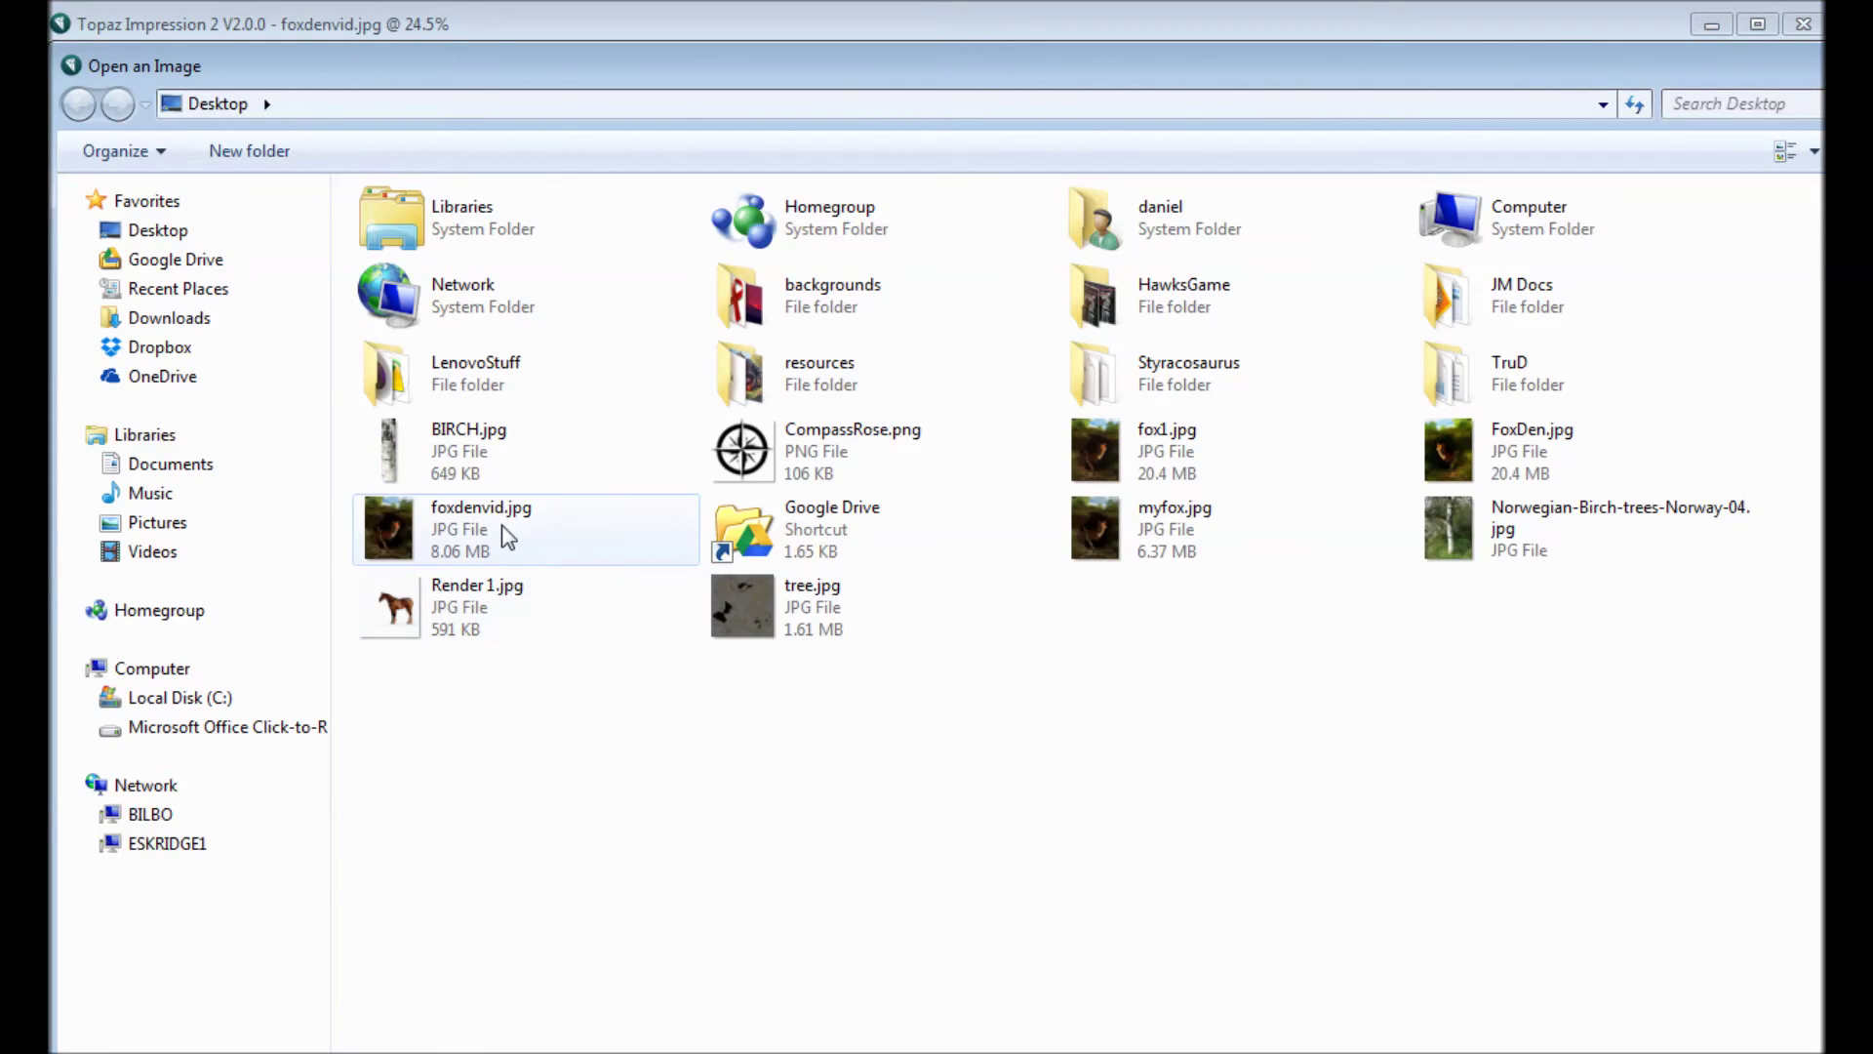
double_click(1122, 531)
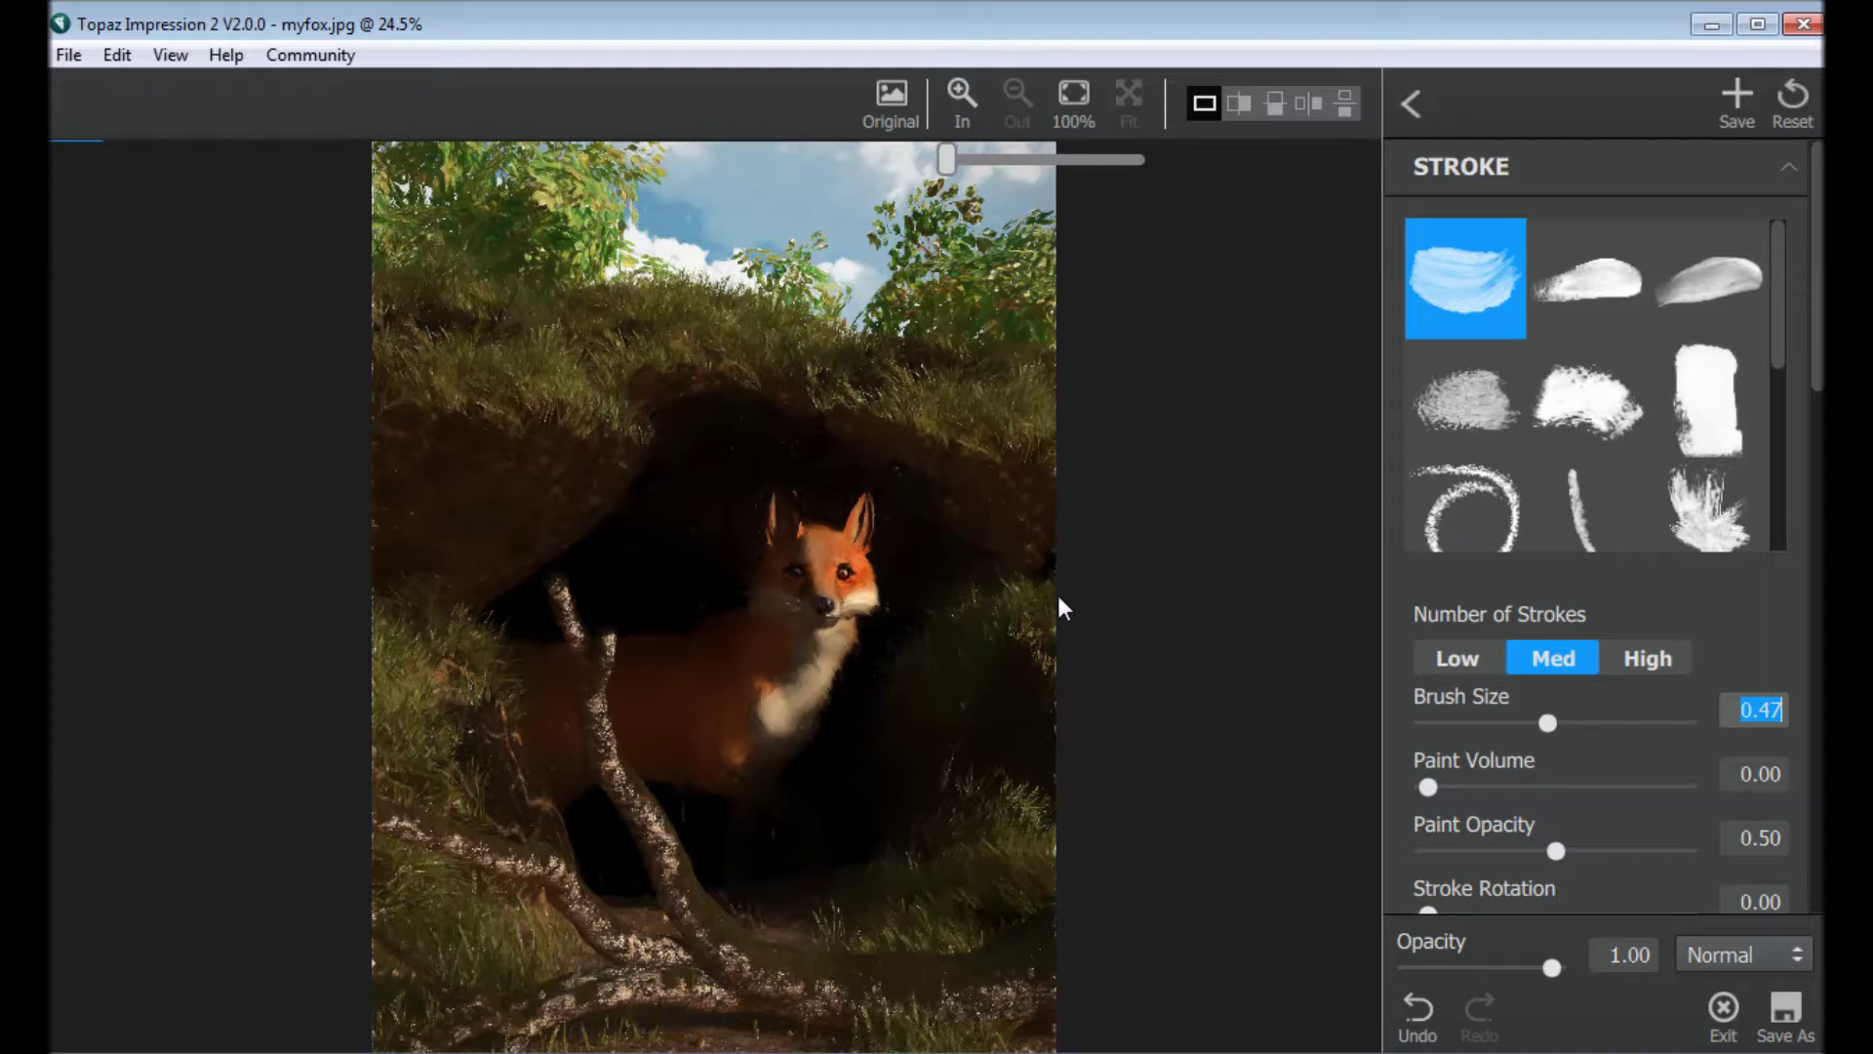
scroll(942, 802, up, 3)
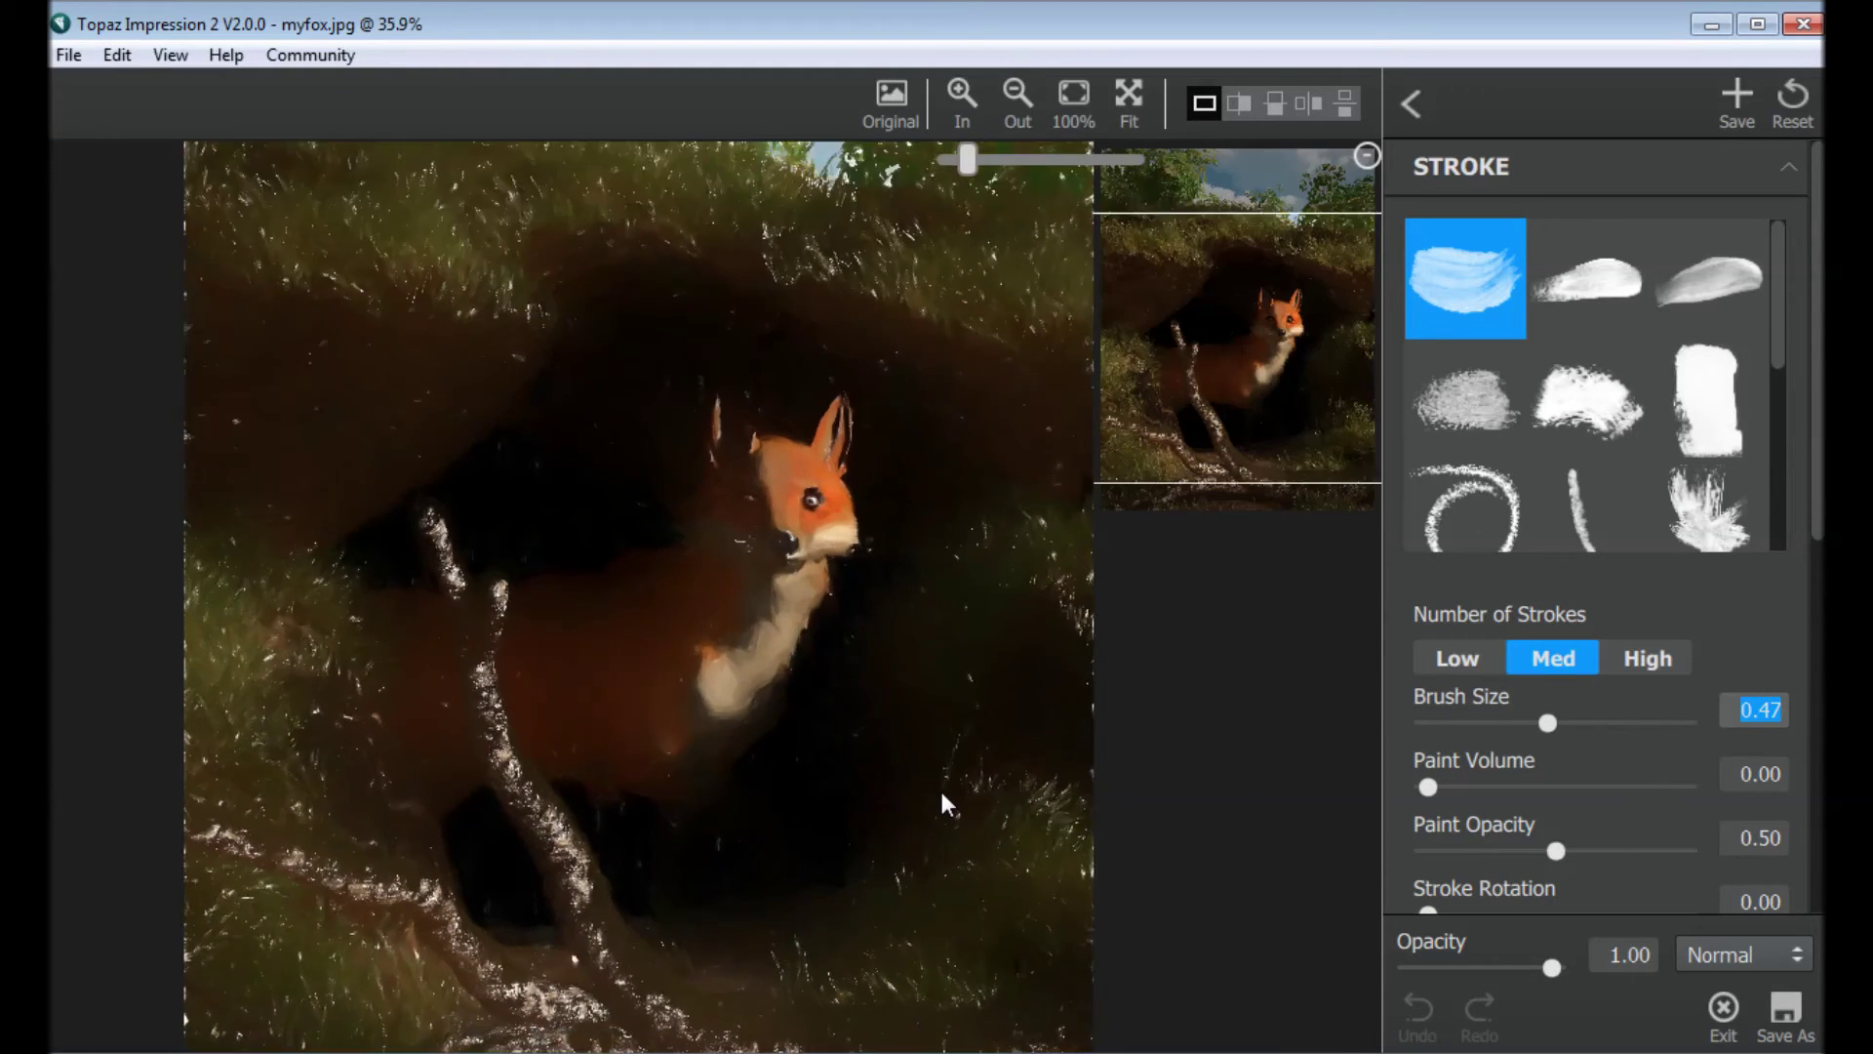
scroll(940, 794, up, 4)
scroll(653, 564, down, 5)
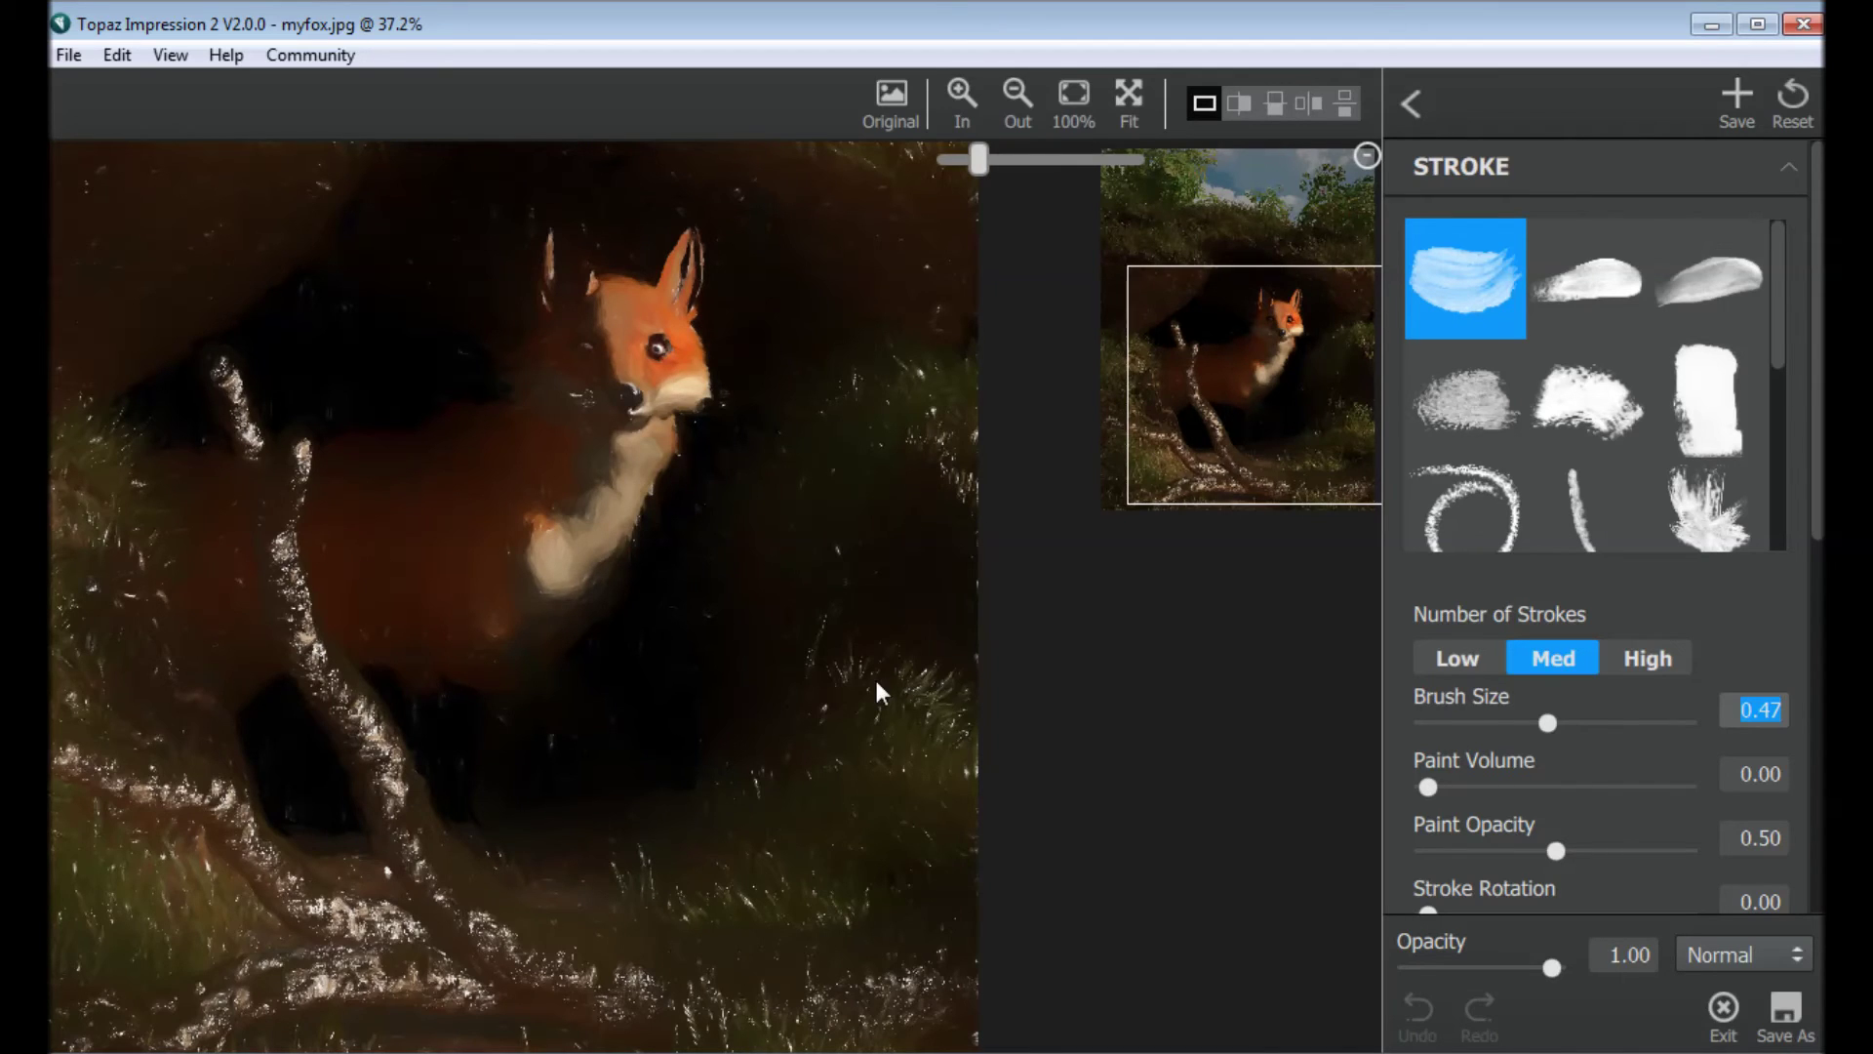
scroll(877, 686, down, 3)
scroll(877, 686, up, 4)
scroll(877, 686, down, 2)
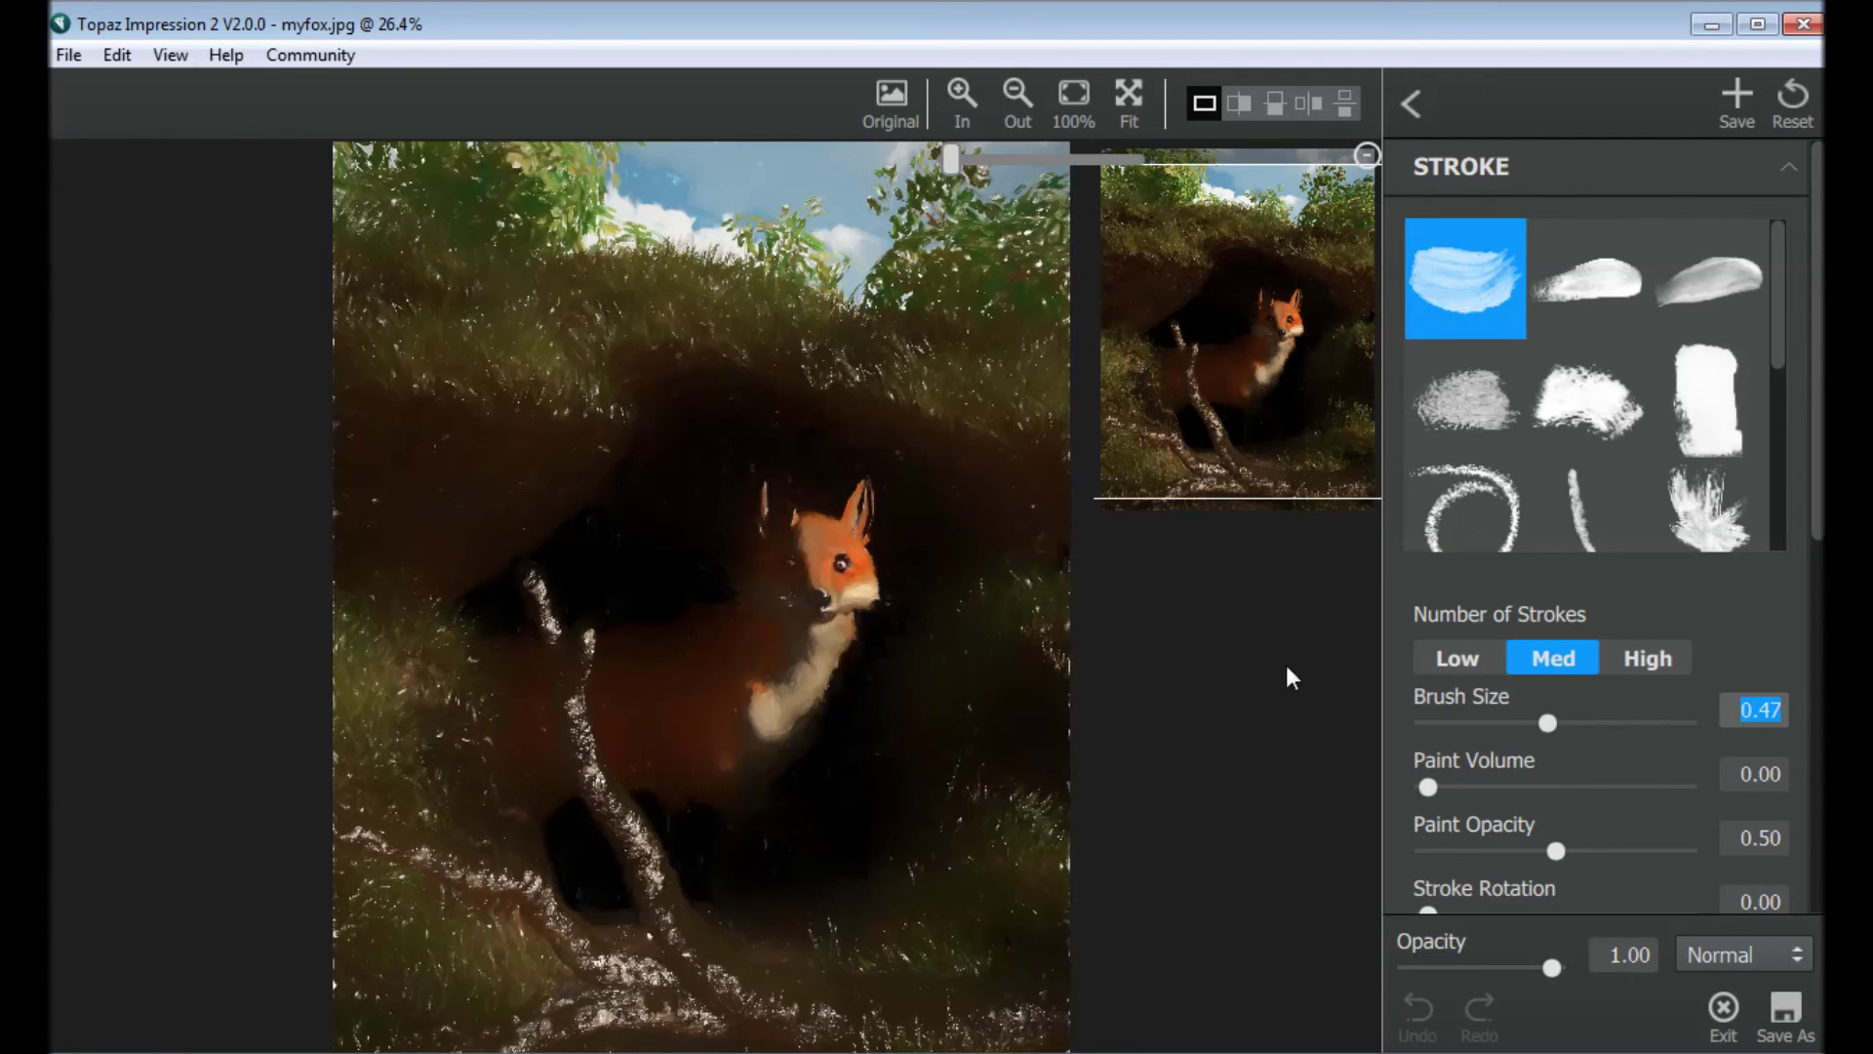
Step: Change the stroke Brush Size from 0.47 to 0.30, then up to 0.63
drag(1549, 723, 1505, 723)
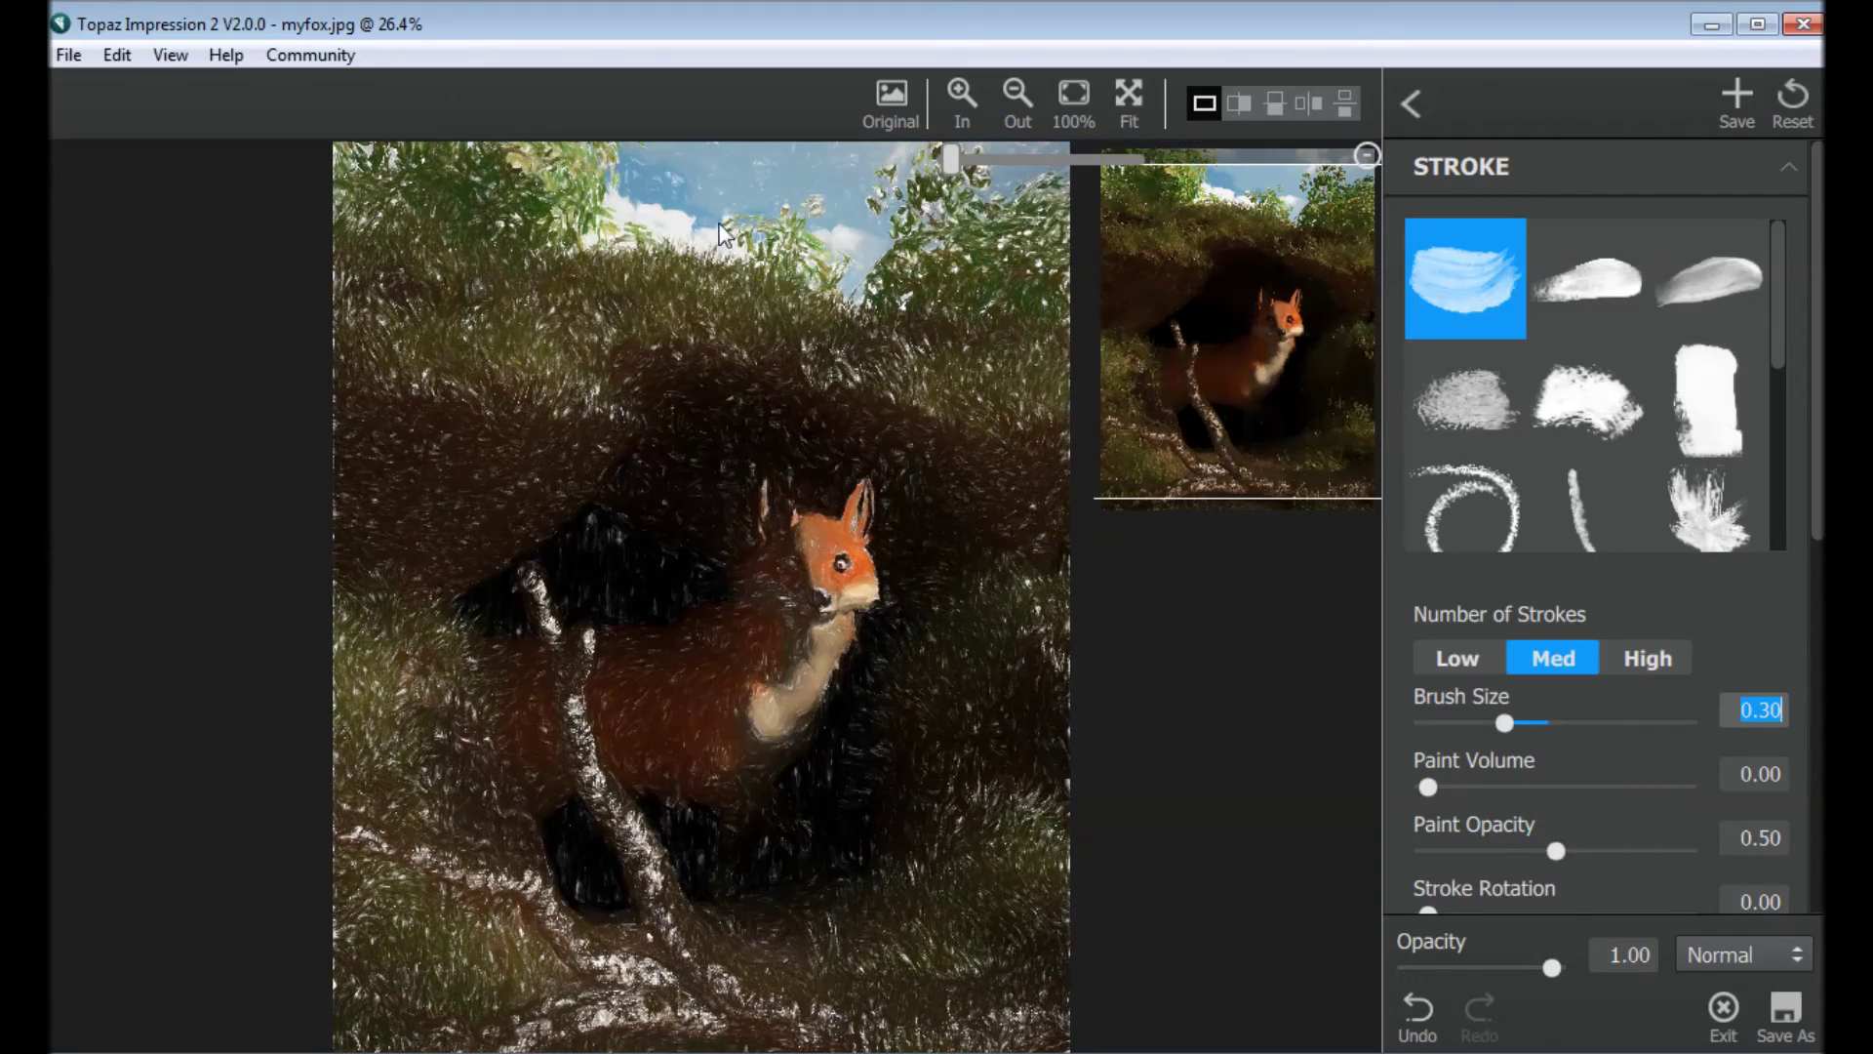
drag(1506, 723, 1589, 722)
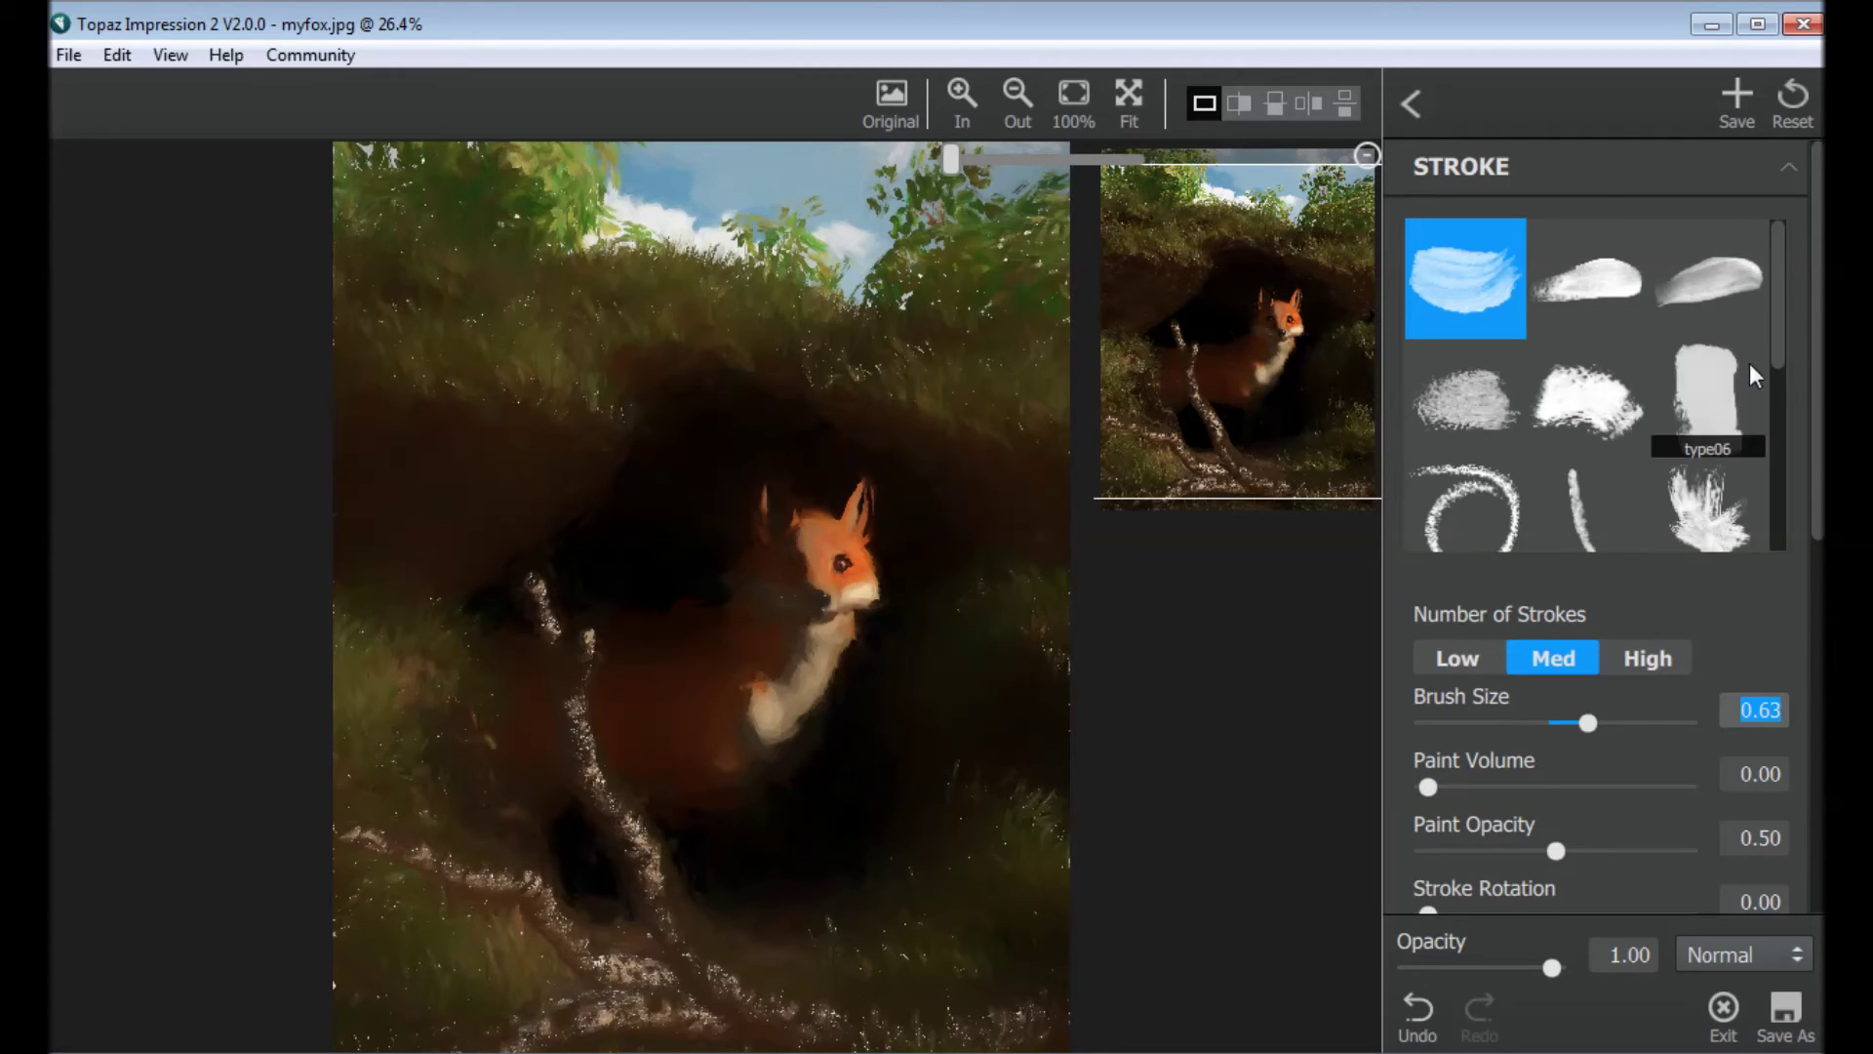
scroll(1749, 363, down, 5)
scroll(1805, 893, down, 3)
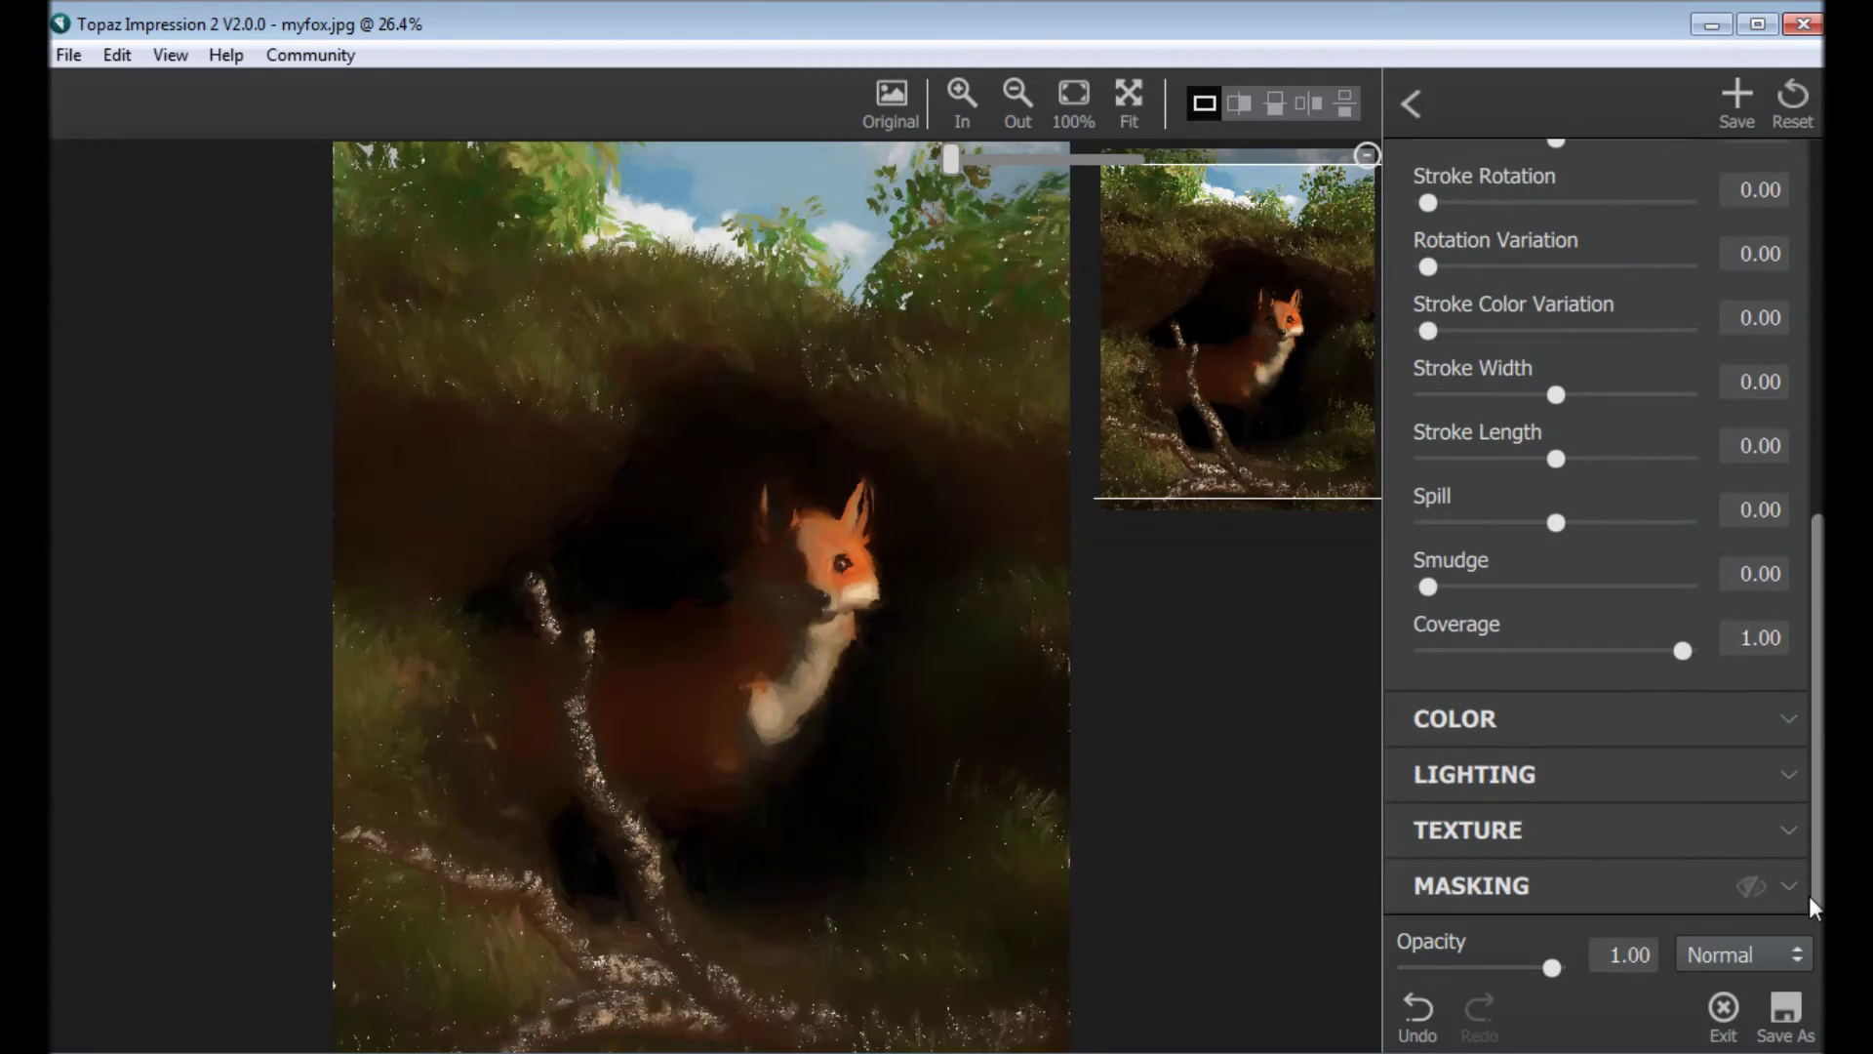
Step: Expand Masking and set the black mask brush Radius to 0.89
click(1786, 886)
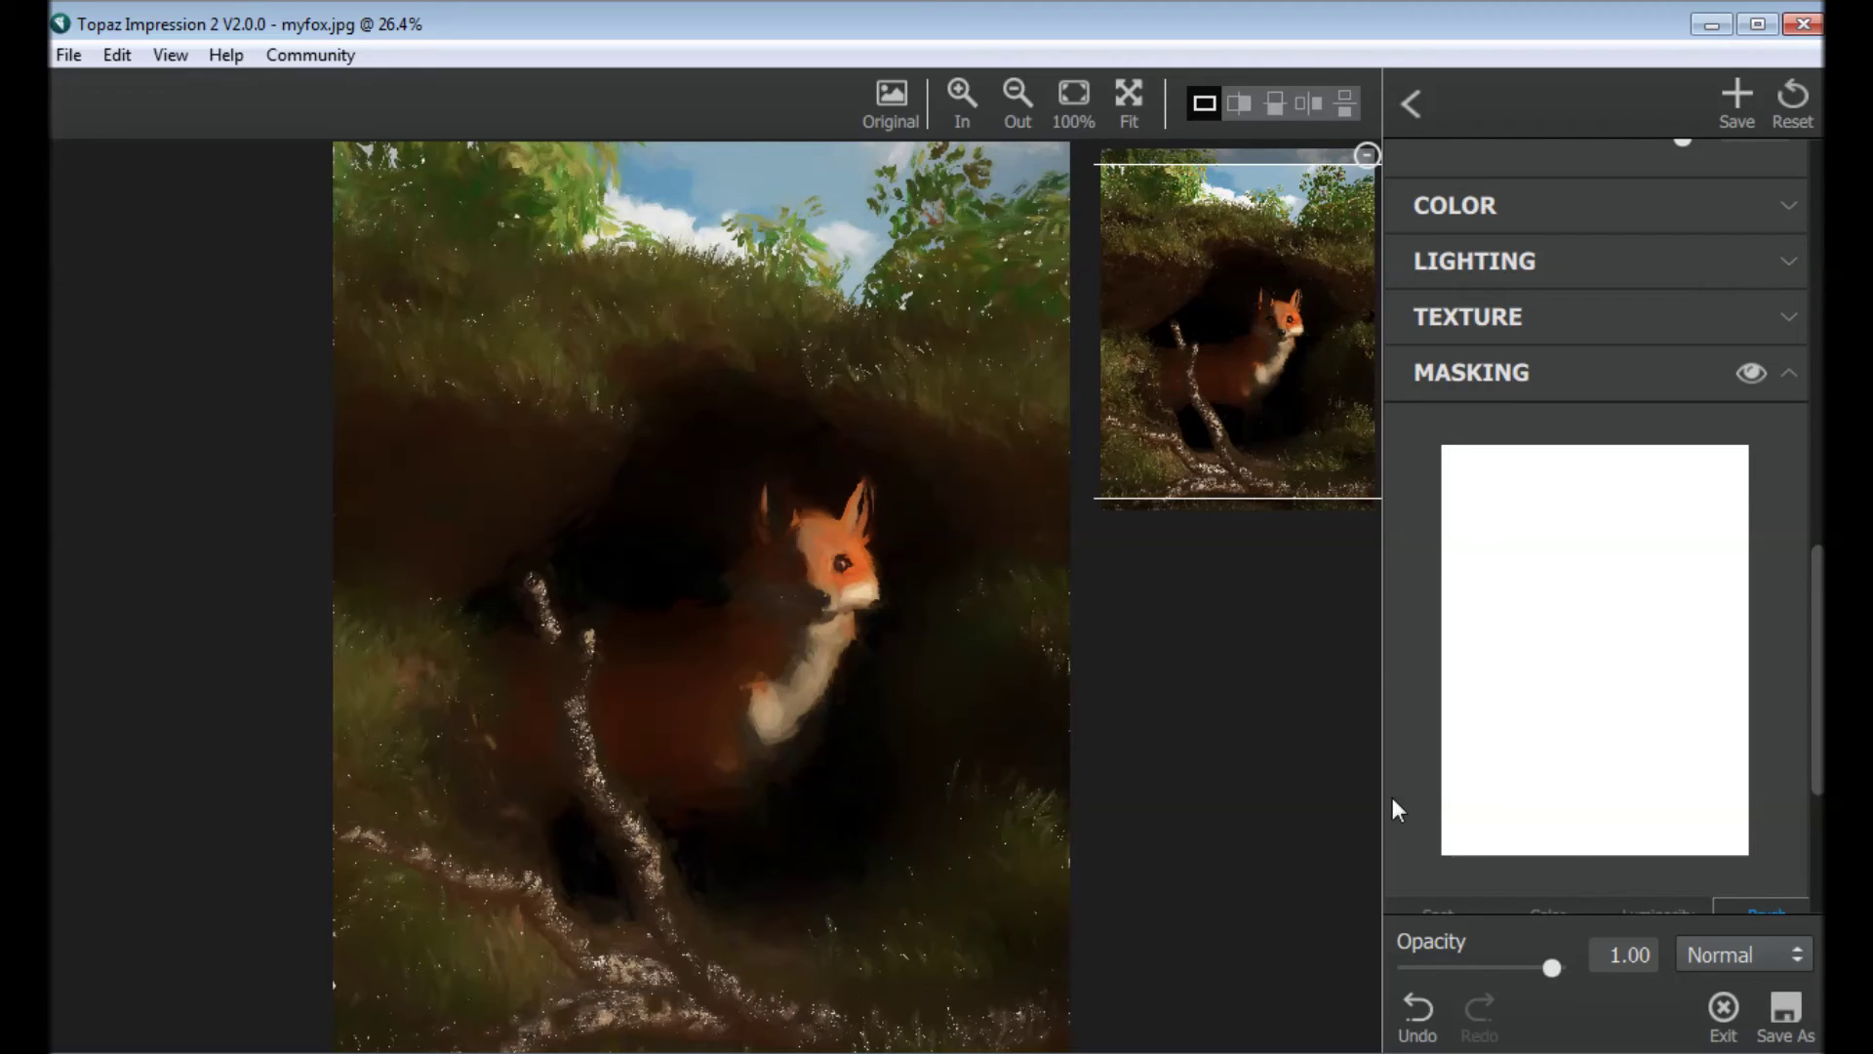
scroll(1785, 761, down, 3)
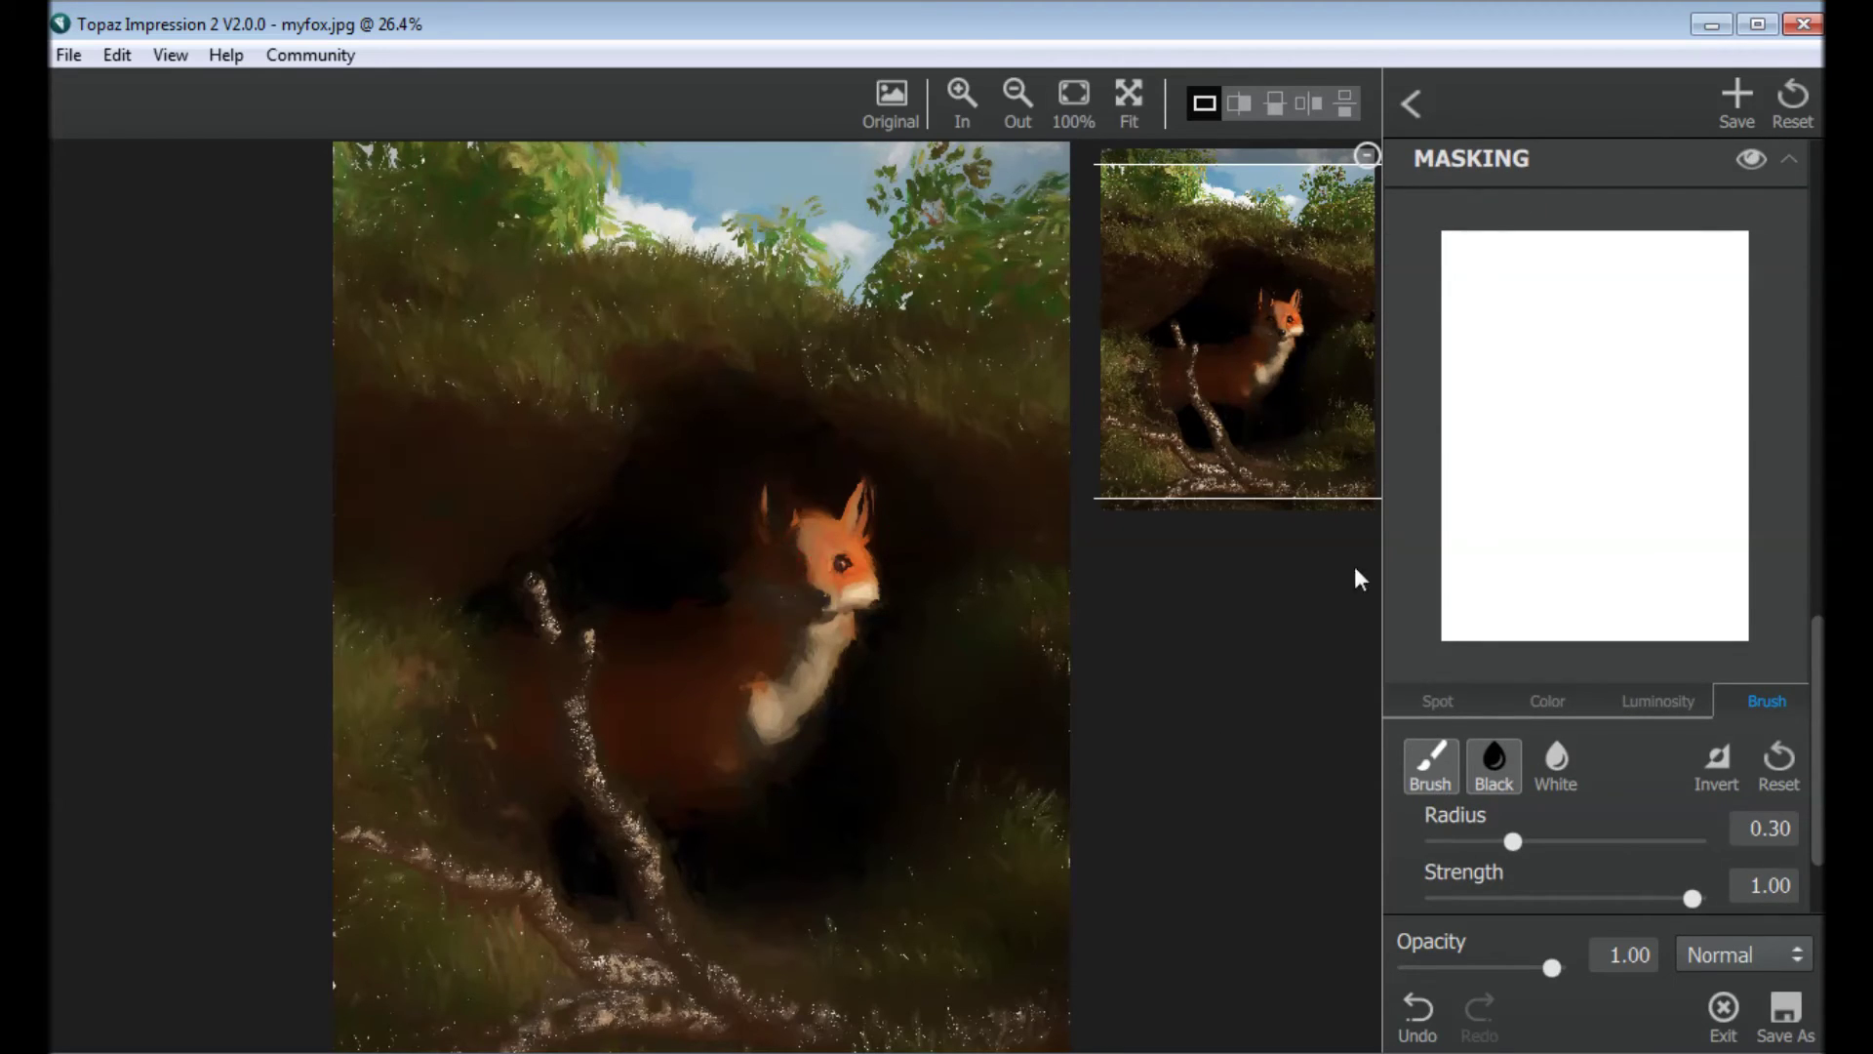
drag(1512, 841, 1665, 841)
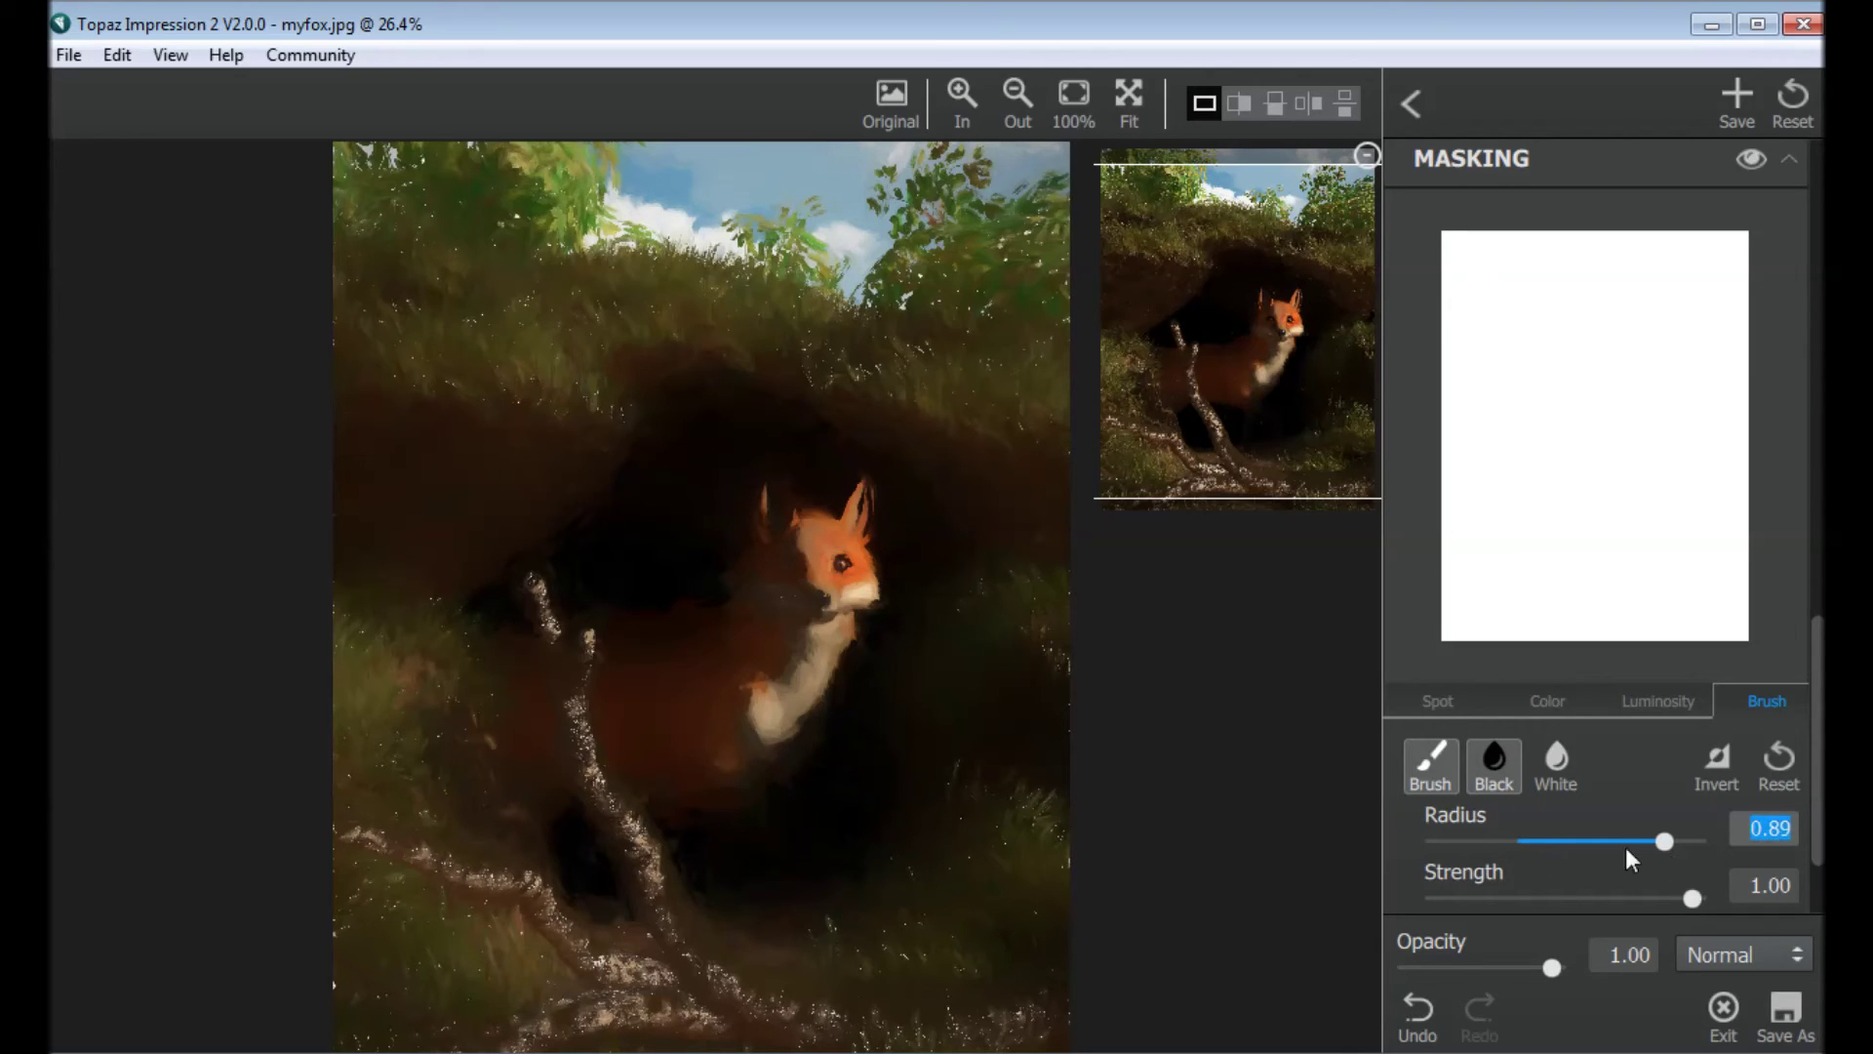
Step: Paint the black mask over the fox's face and head
click(811, 590)
mouse_move(811, 590)
mouse_down()
mouse_move(784, 481)
mouse_move(732, 517)
mouse_move(759, 587)
mouse_move(823, 540)
mouse_move(804, 461)
mouse_move(748, 661)
mouse_move(800, 593)
mouse_move(754, 698)
mouse_move(774, 627)
mouse_move(715, 481)
mouse_move(837, 465)
mouse_move(789, 565)
mouse_move(697, 676)
mouse_move(657, 591)
mouse_move(641, 655)
mouse_move(680, 712)
mouse_move(733, 719)
mouse_move(782, 691)
mouse_move(793, 653)
mouse_move(731, 777)
mouse_move(810, 542)
mouse_move(728, 756)
mouse_move(741, 633)
mouse_move(665, 648)
mouse_move(653, 591)
mouse_move(647, 612)
mouse_move(760, 488)
mouse_up()
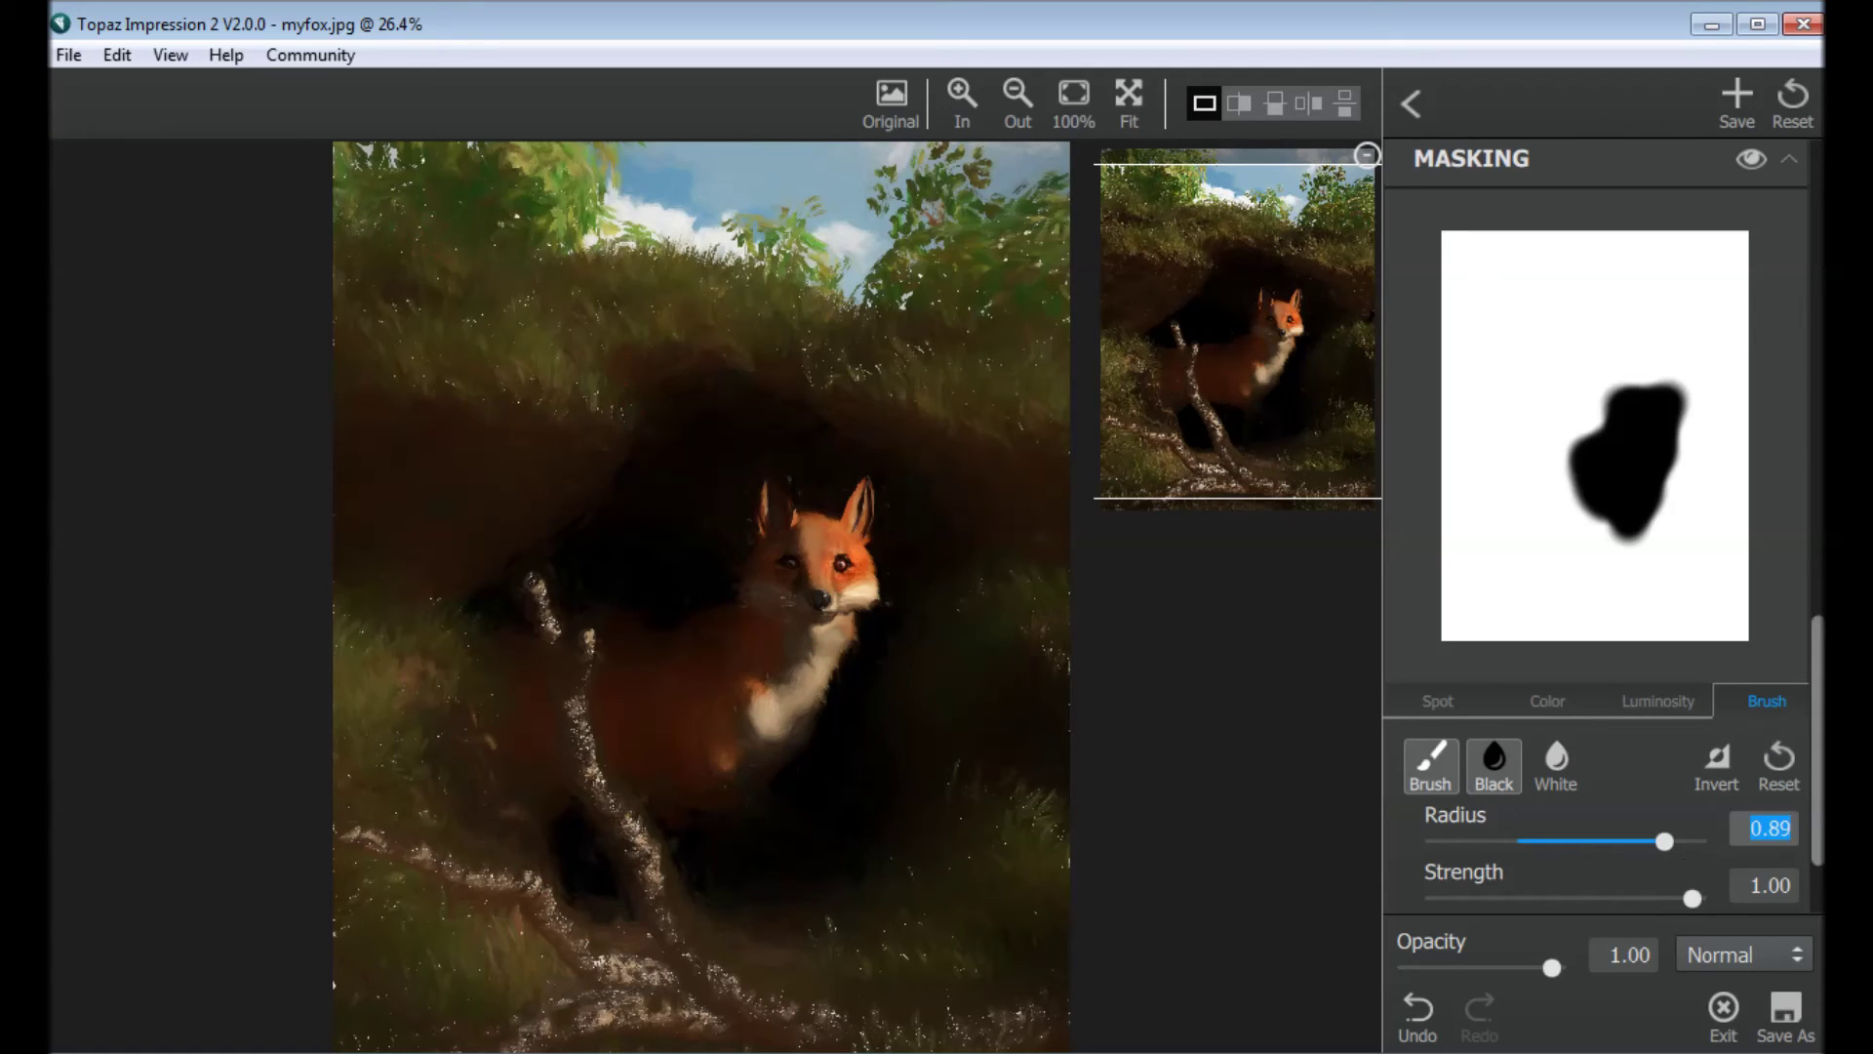
scroll(1805, 794, down, 1)
scroll(1800, 830, down, 1)
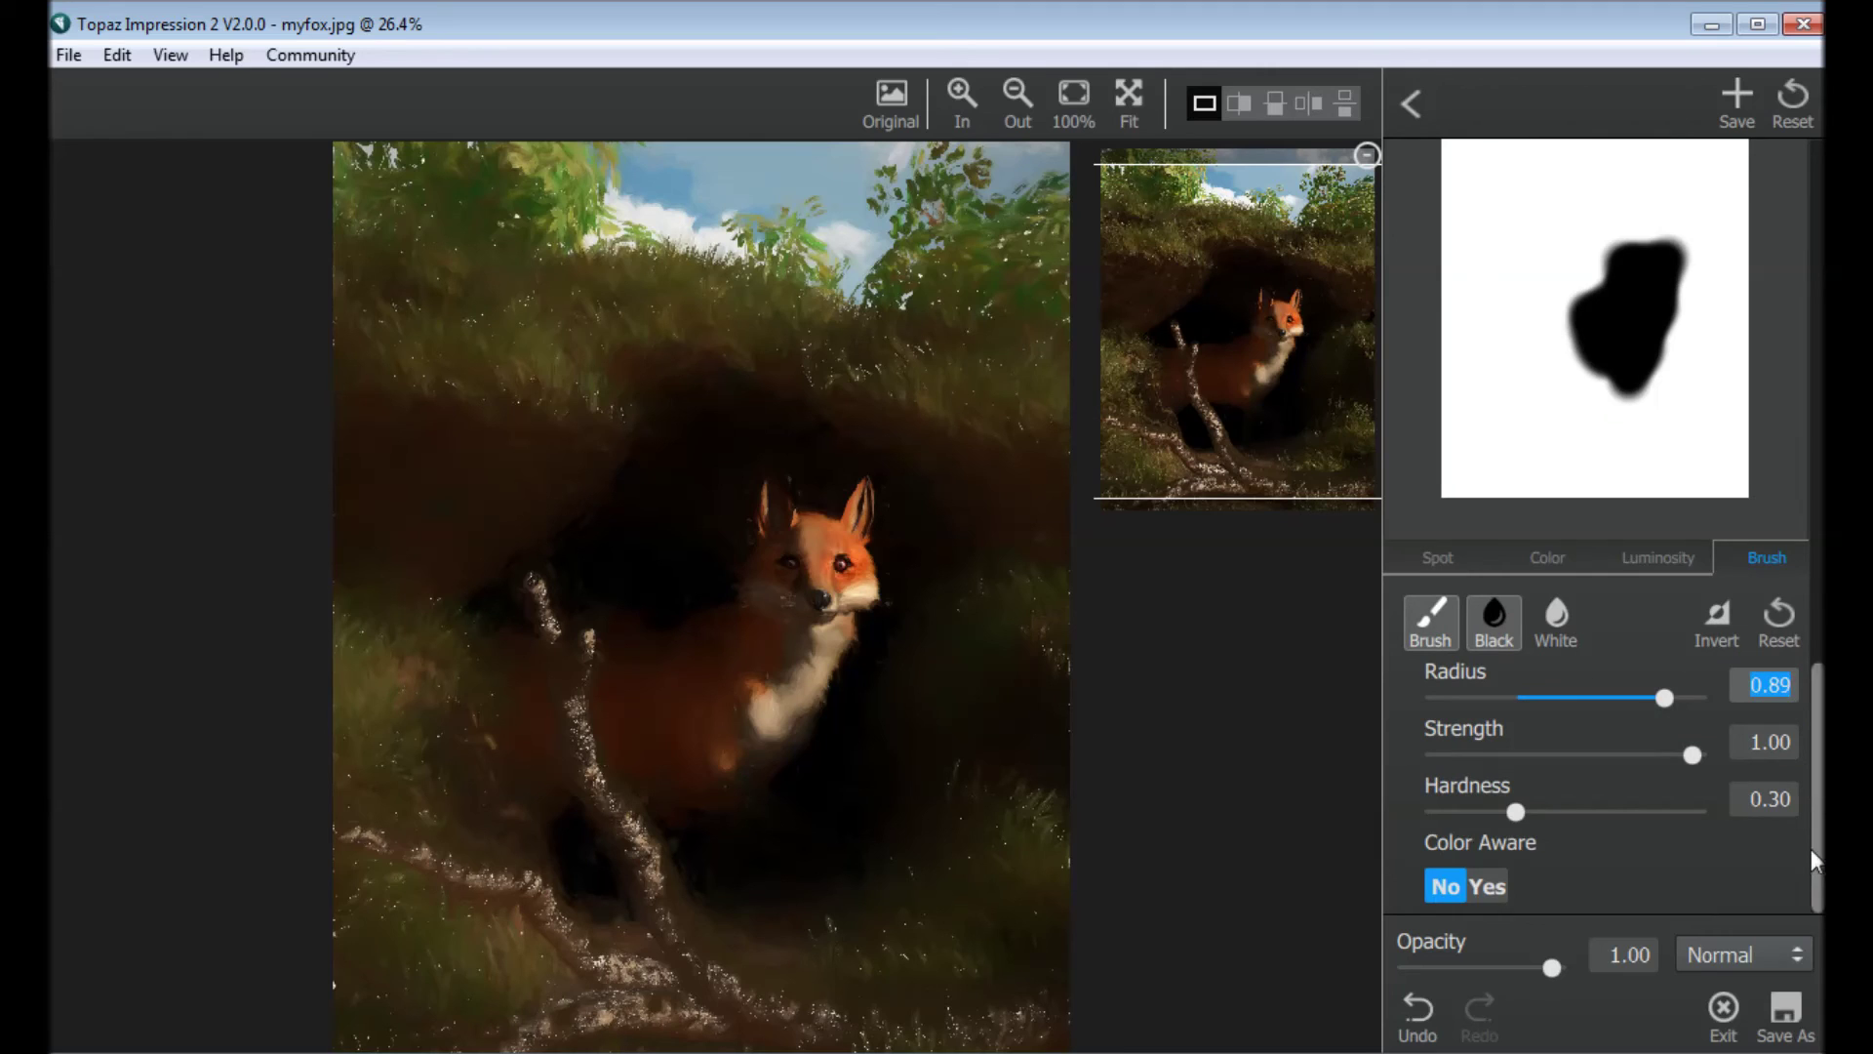
scroll(1811, 849, up, 8)
scroll(1729, 615, down, 2)
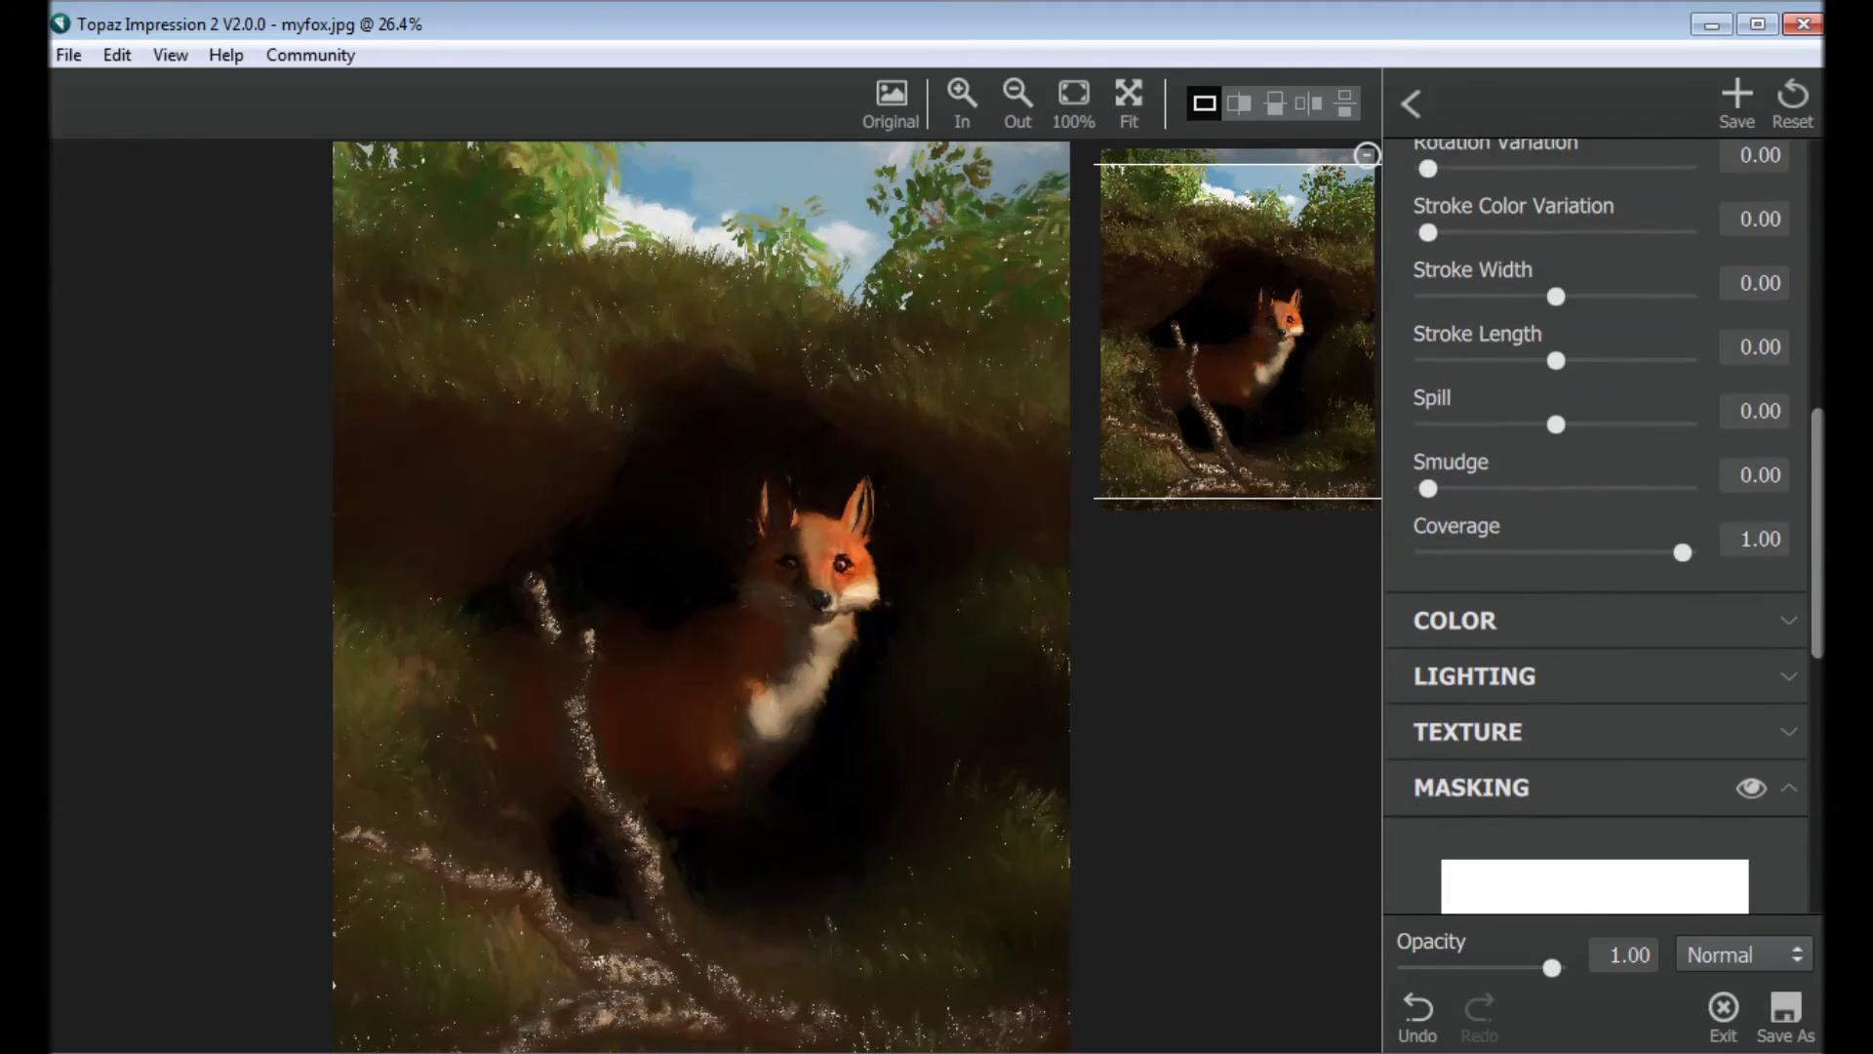
click(1730, 600)
Step: Set the TEXTURE Background Color from white to black (#000000)
drag(1819, 583, 1811, 739)
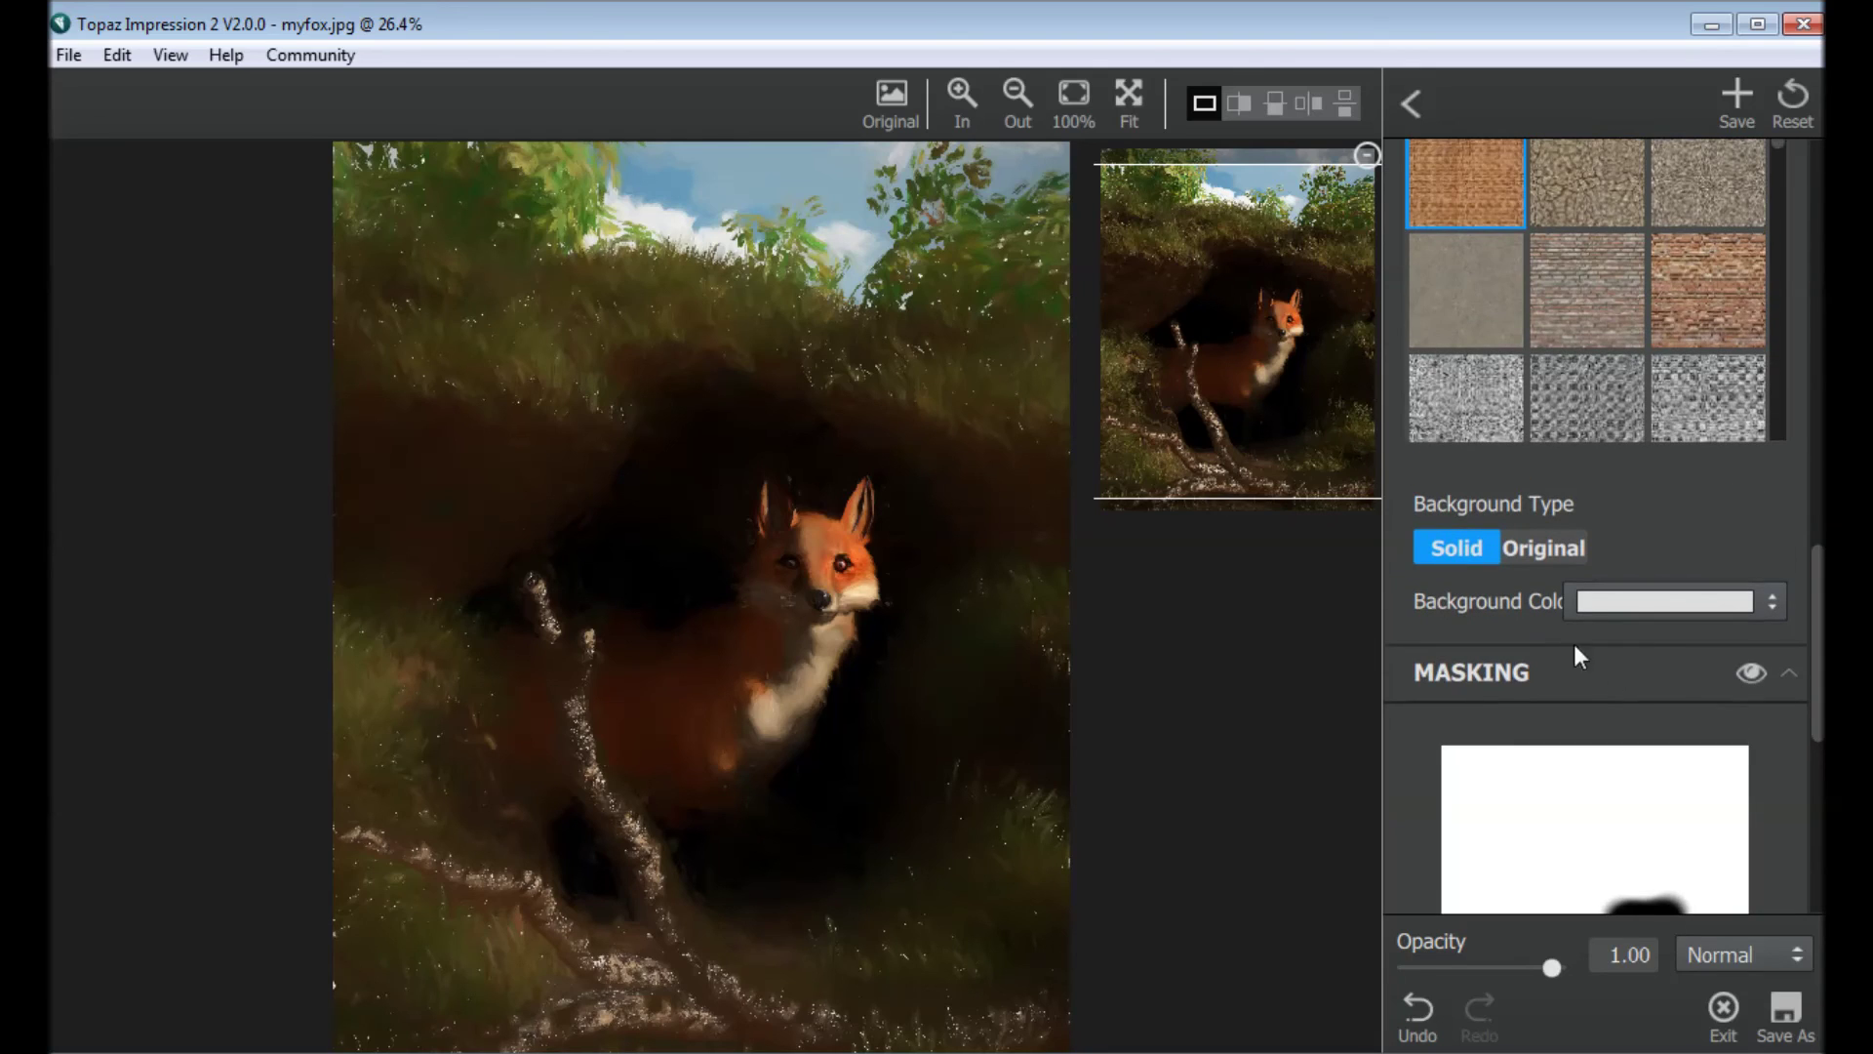
click(1771, 607)
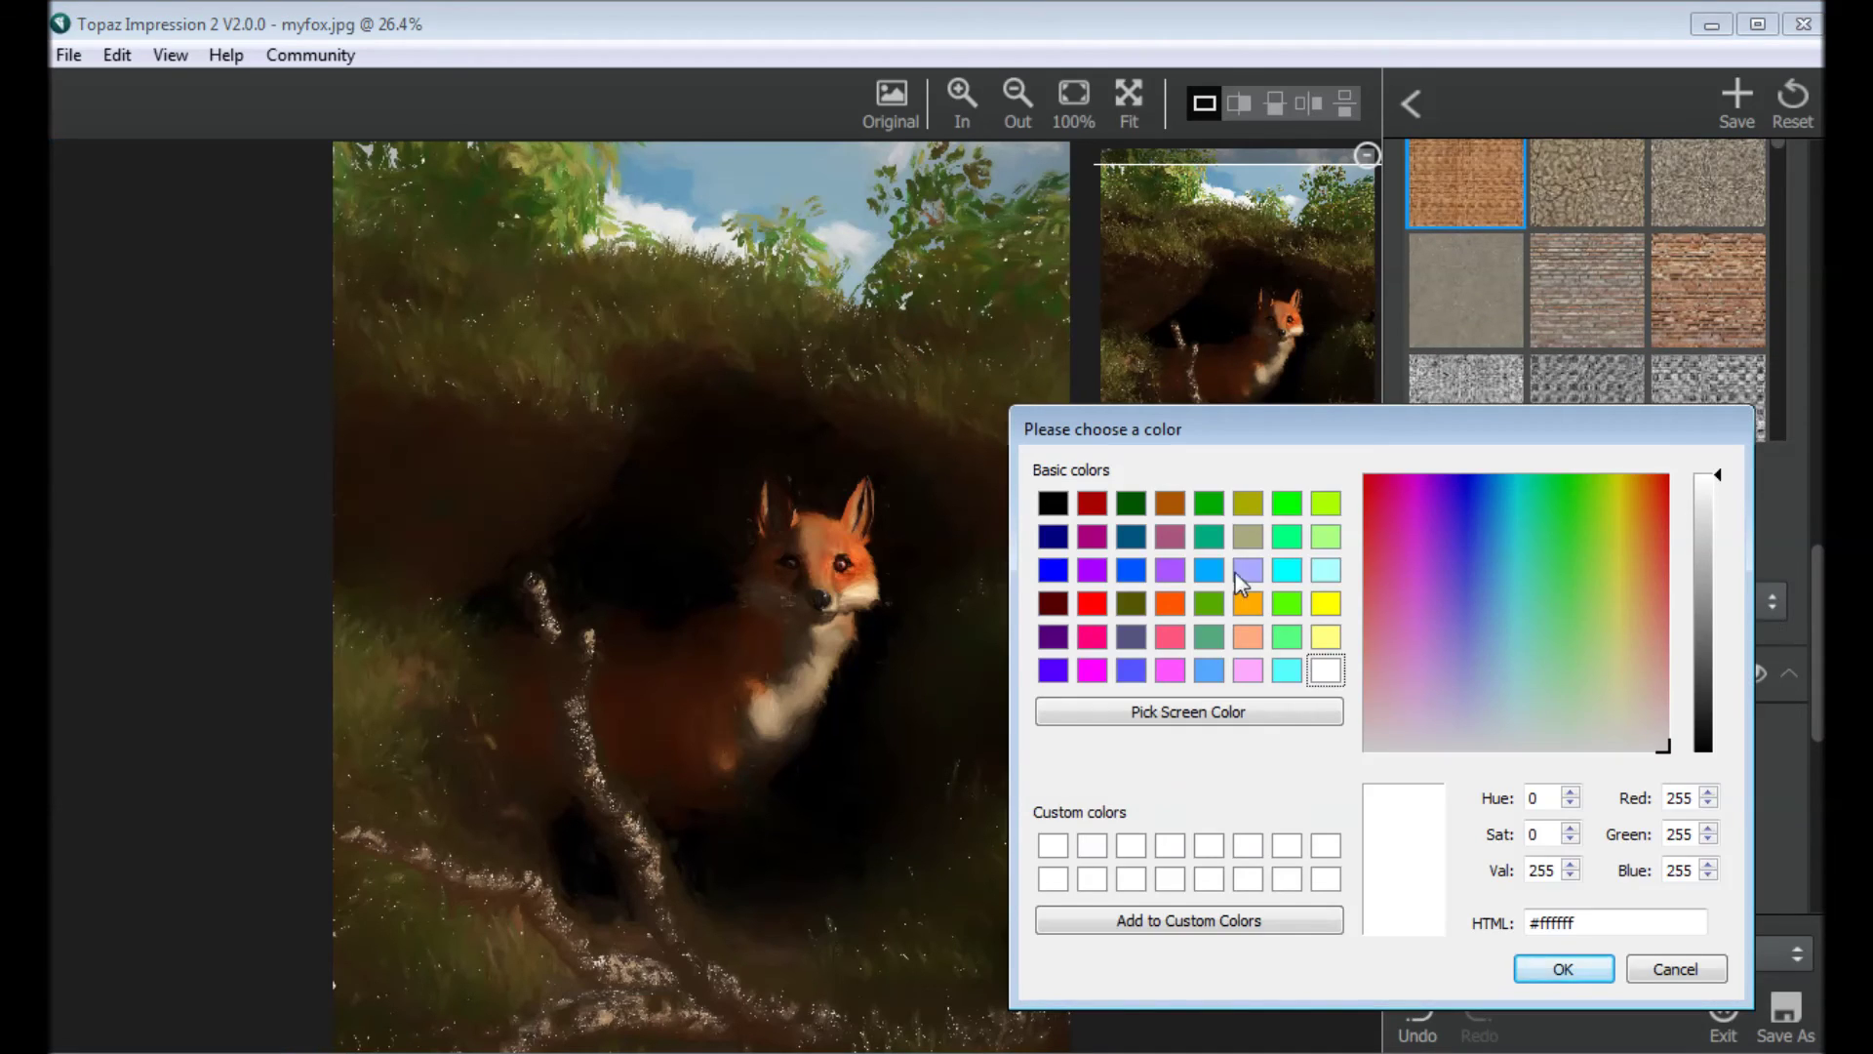
drag(1719, 742, 1697, 771)
click(1563, 969)
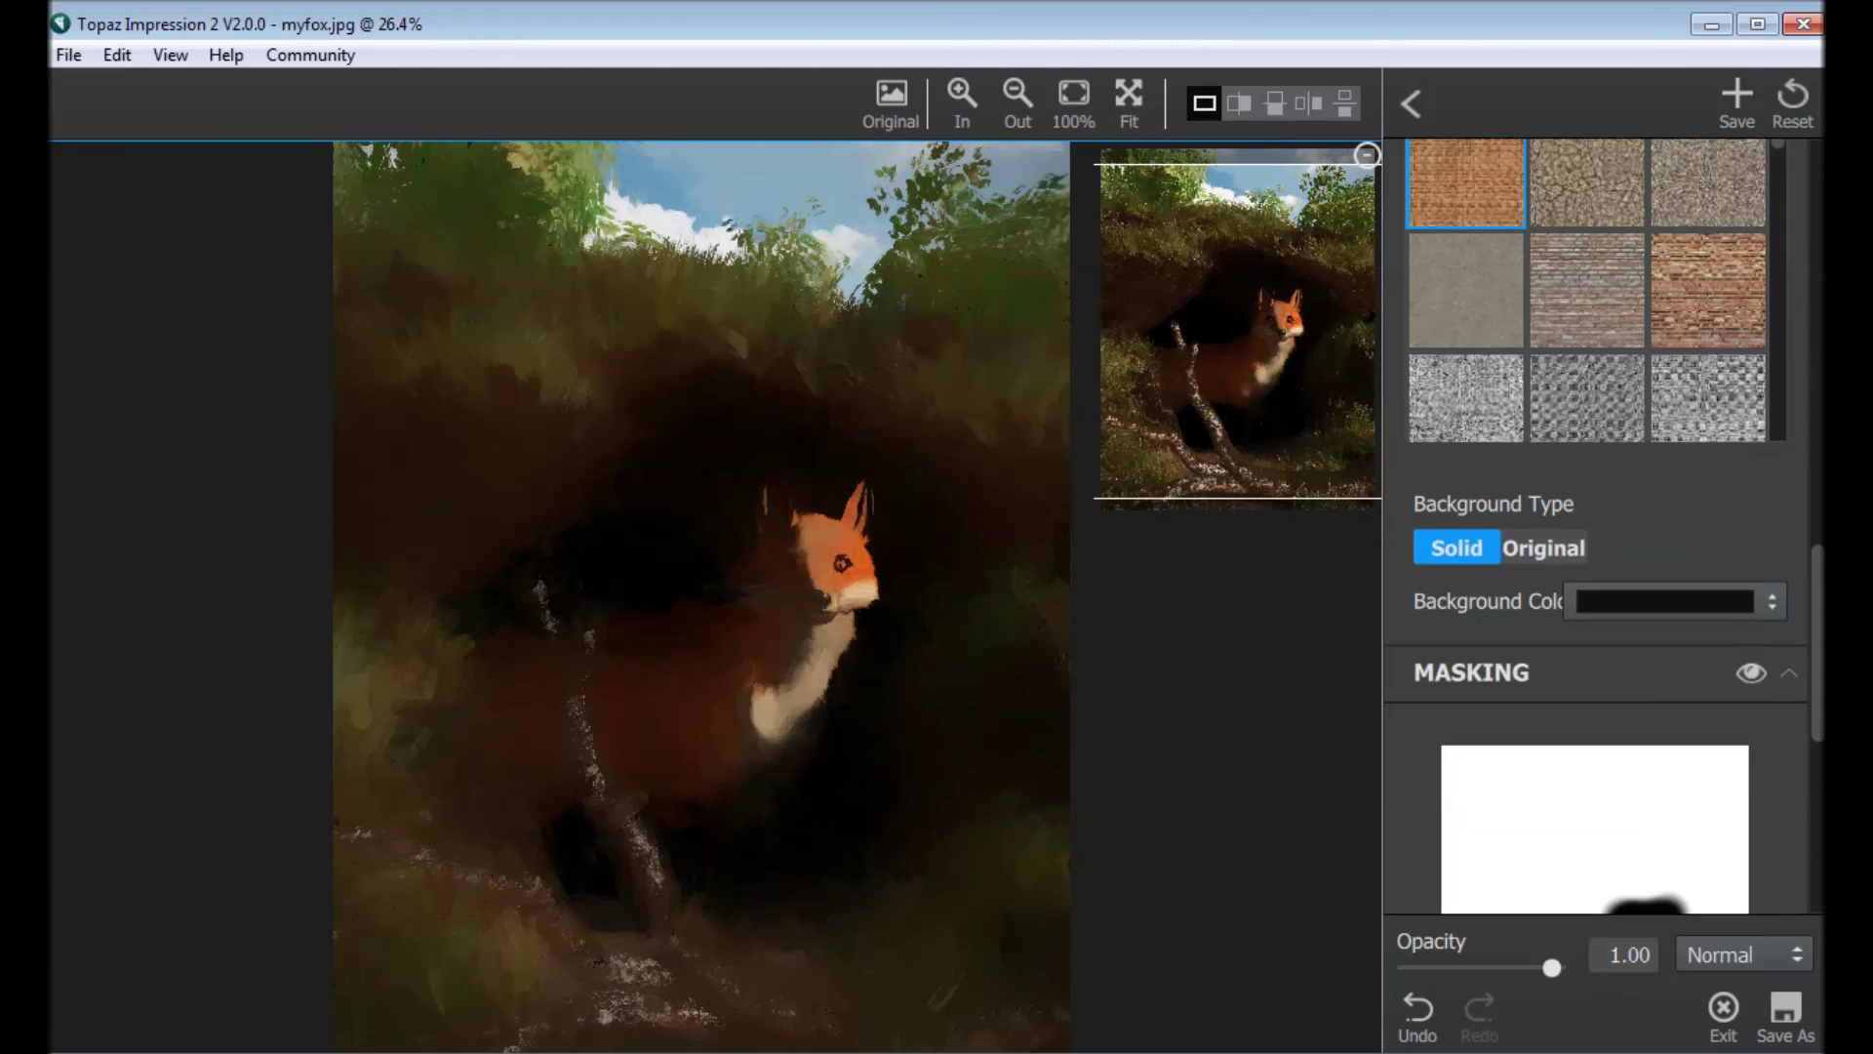